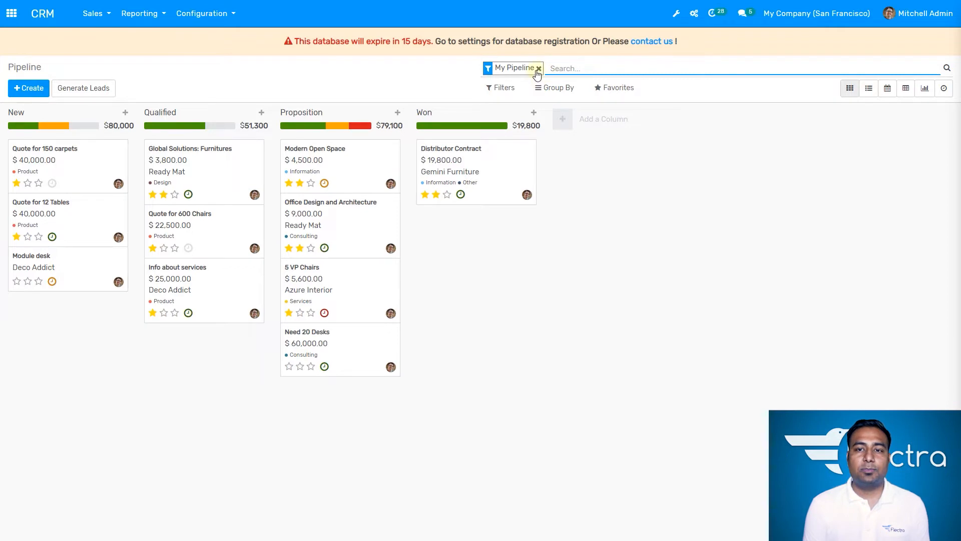
# Step: Remove the My Pipeline filter to show all opportunities and display the pipeline as a list
pyautogui.click(539, 69)
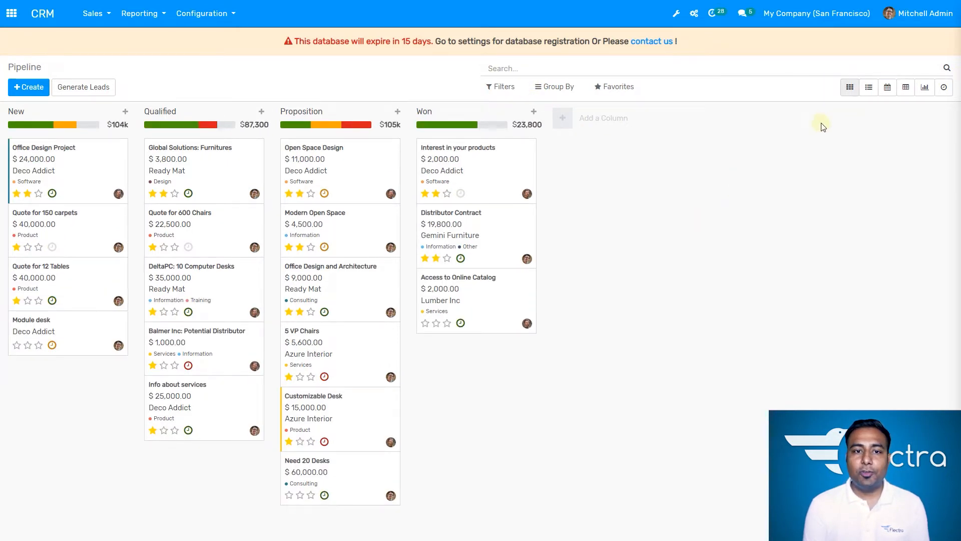
pyautogui.click(870, 88)
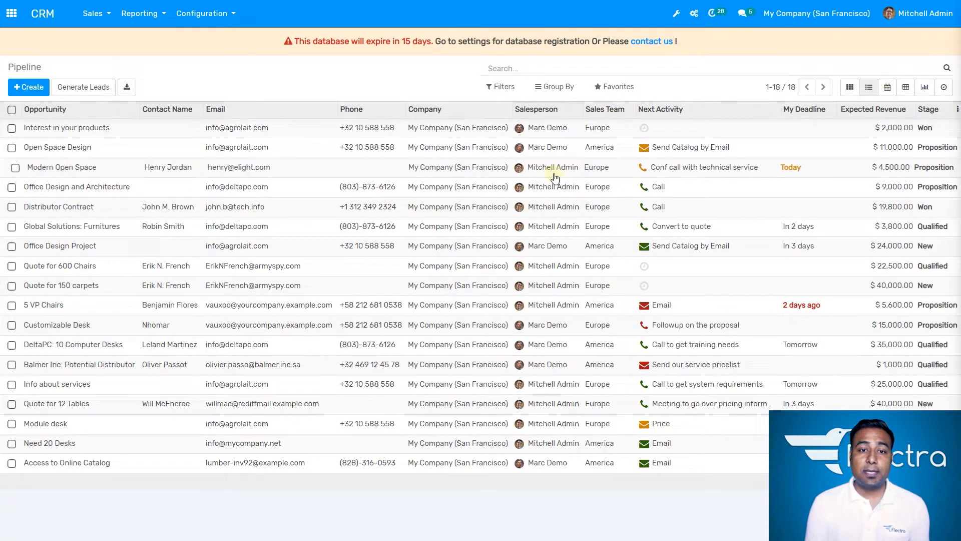
# Step: Create a new opportunity titled "Tables For Office"
pyautogui.click(347, 176)
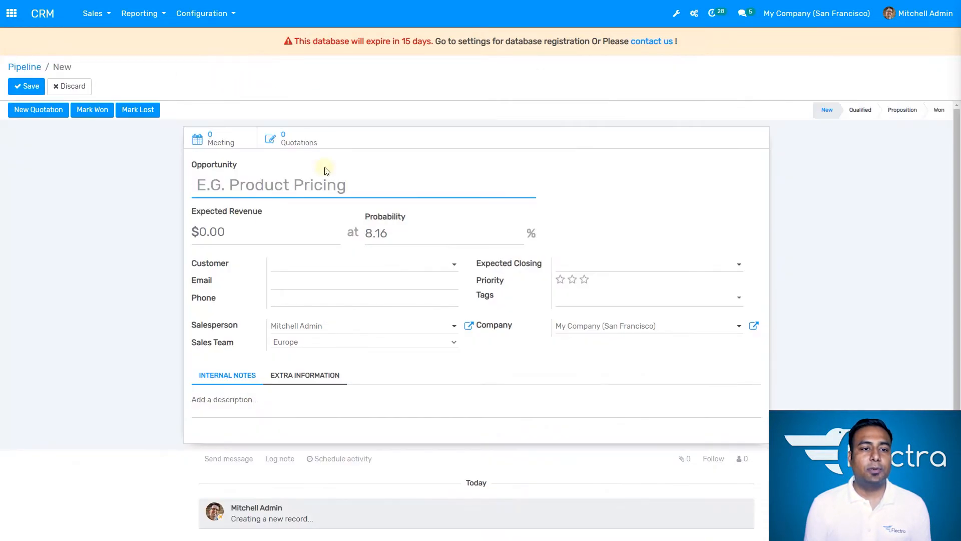
pyautogui.click(109, 234)
pyautogui.click(235, 185)
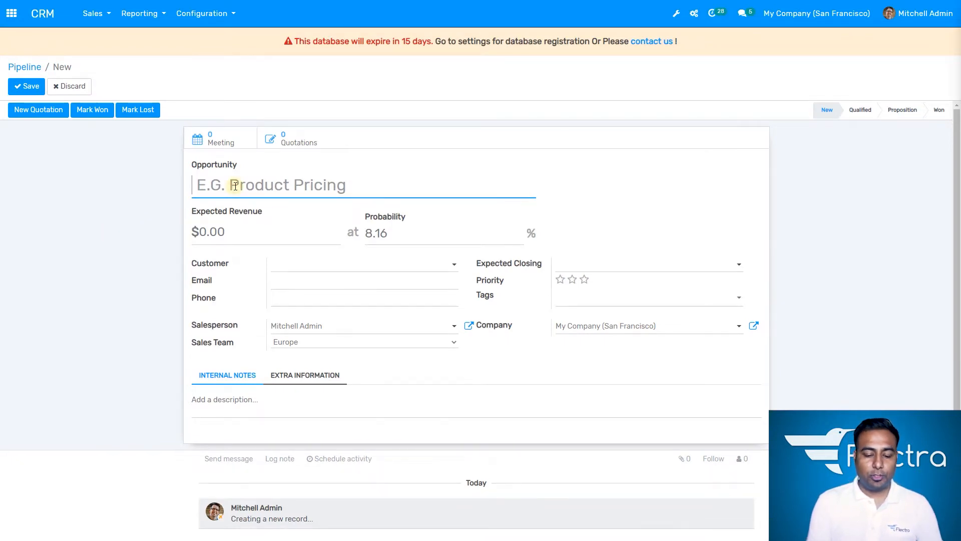
pyautogui.write('Table')
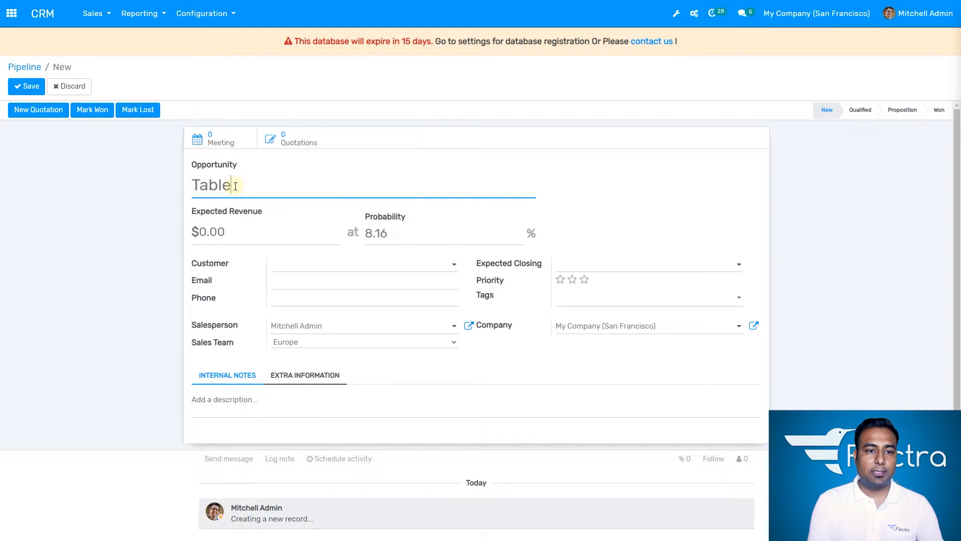
pyautogui.write('s For Office')
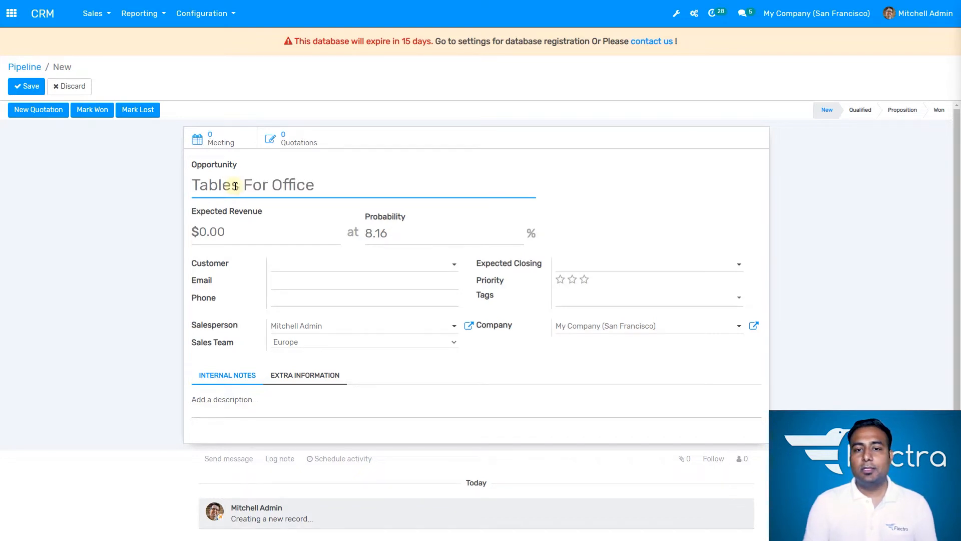
# Step: Set the opportunity's expected revenue to $500.00
pyautogui.click(582, 213)
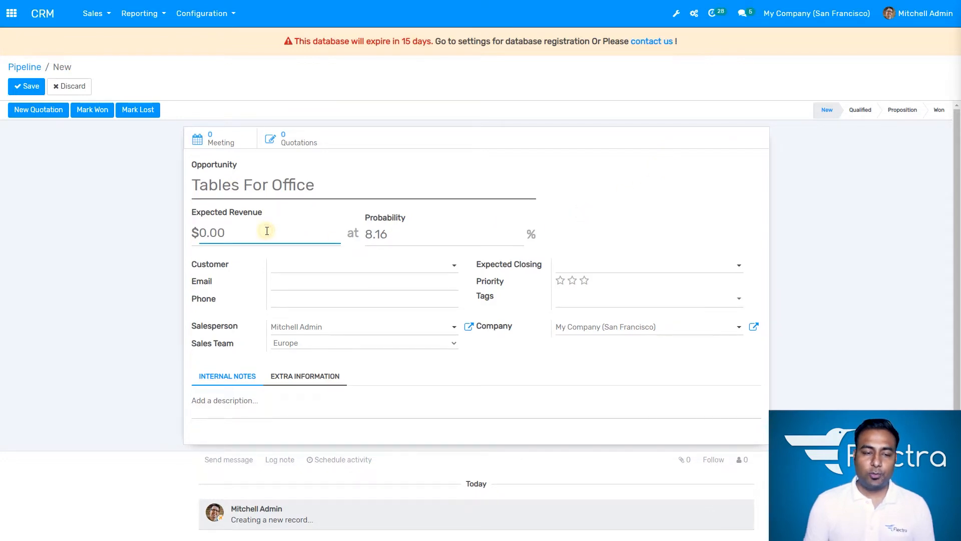
pyautogui.press('BackSpace')
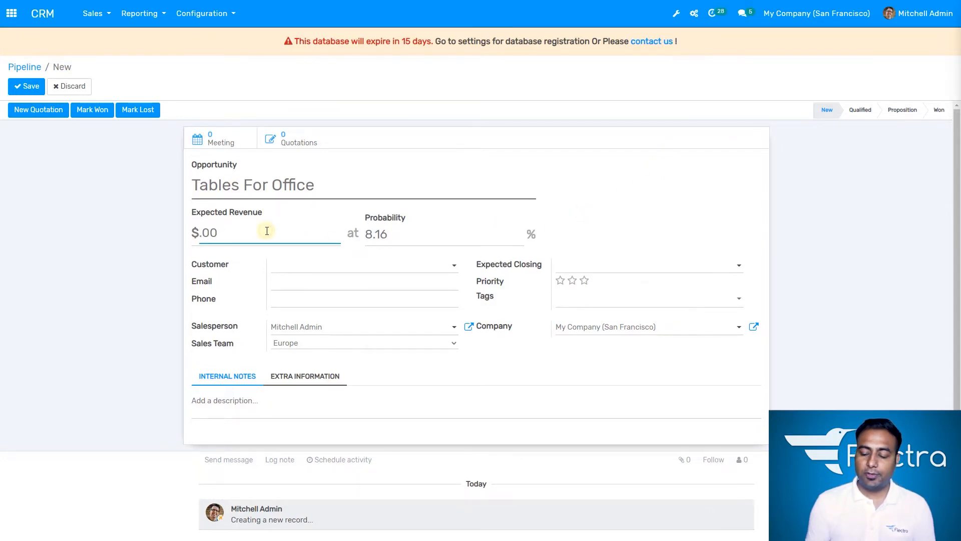
pyautogui.write('0')
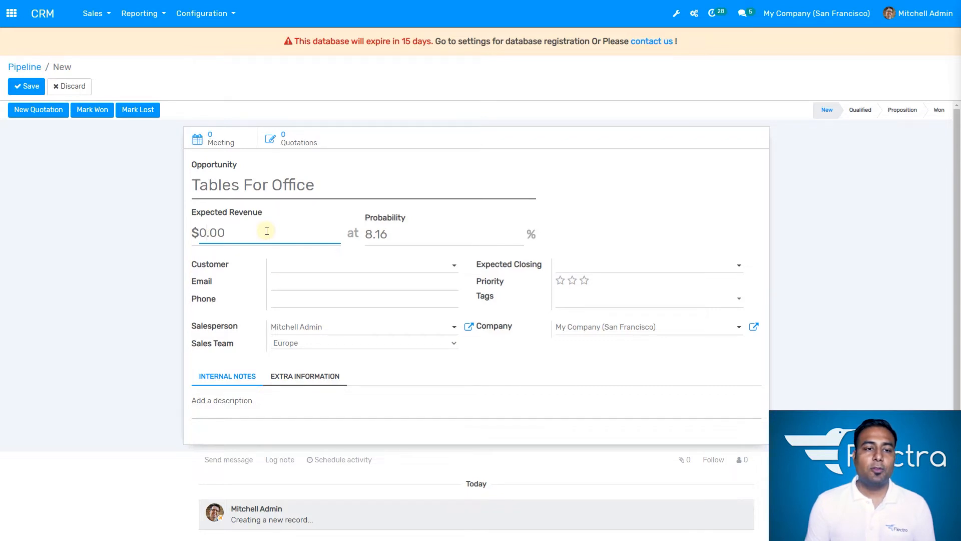
pyautogui.press('BackSpace')
pyautogui.write('50')
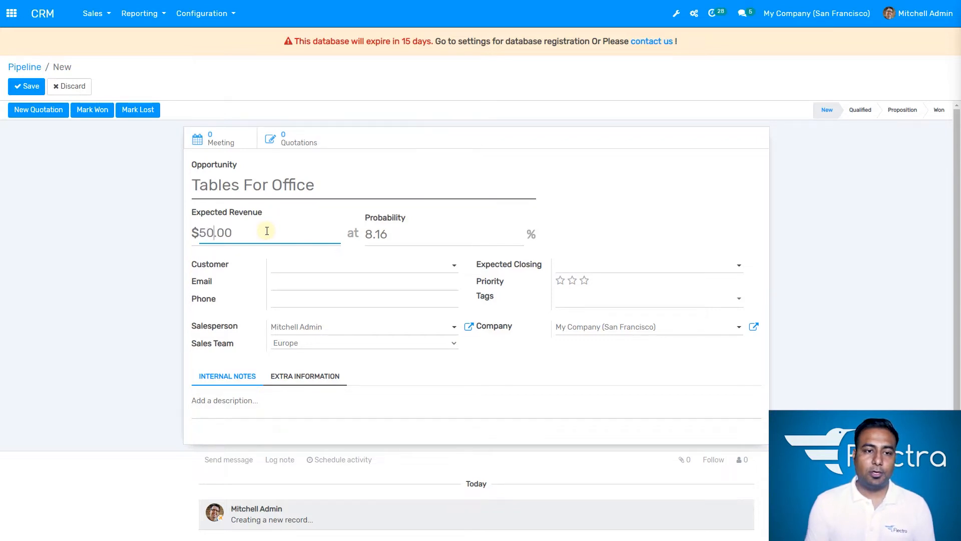
pyautogui.write('0')
# Step: Enter the customer's full name on the opportunity and create it as a new customer
pyautogui.click(357, 264)
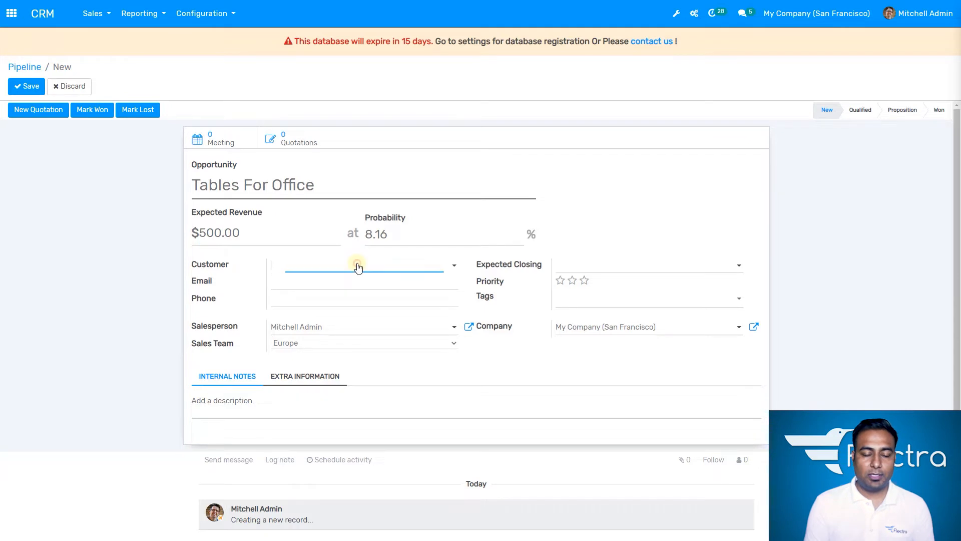
pyautogui.click(360, 263)
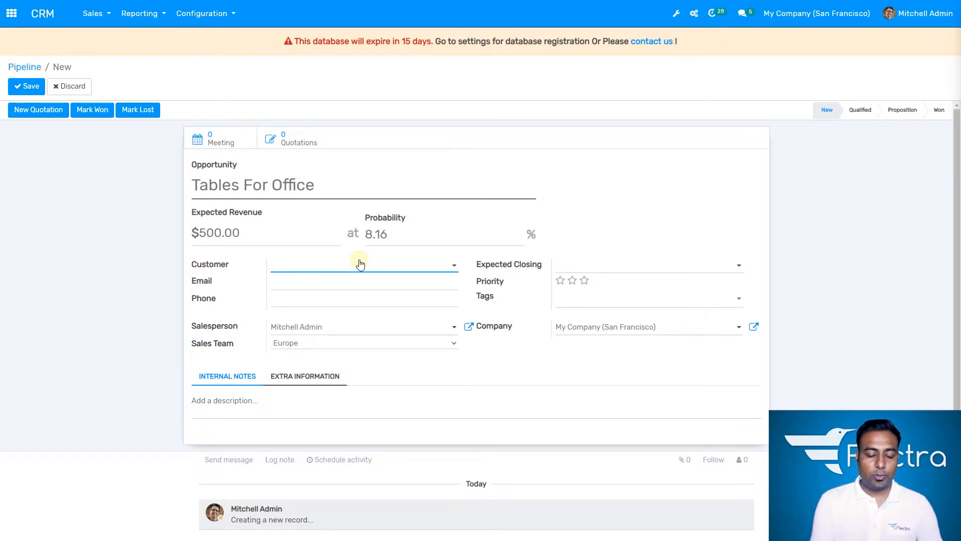
pyautogui.write('John')
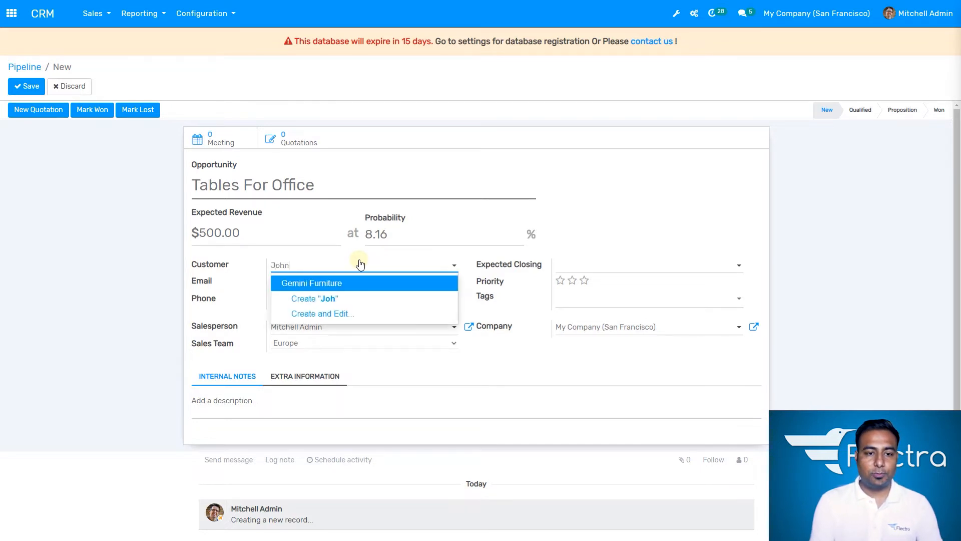
pyautogui.write('smithe')
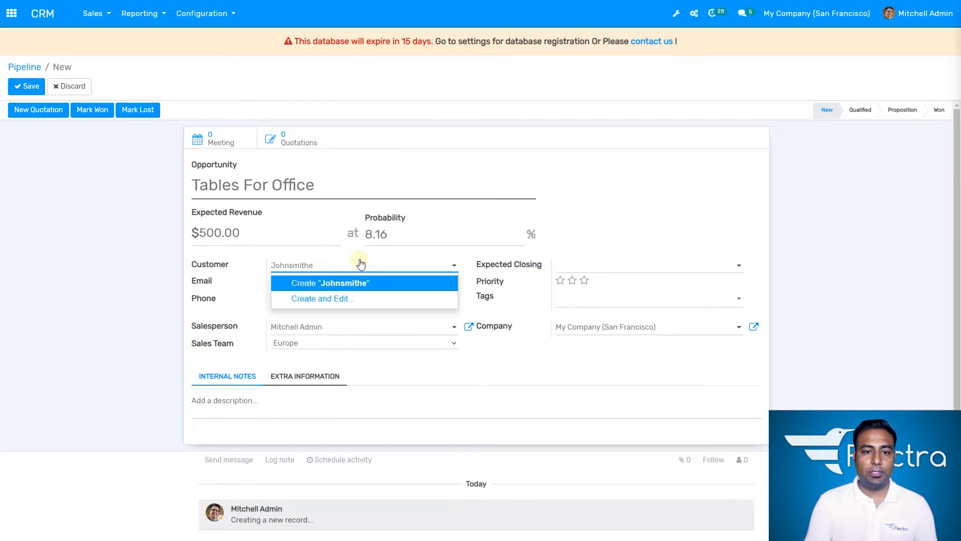
pyautogui.click(362, 289)
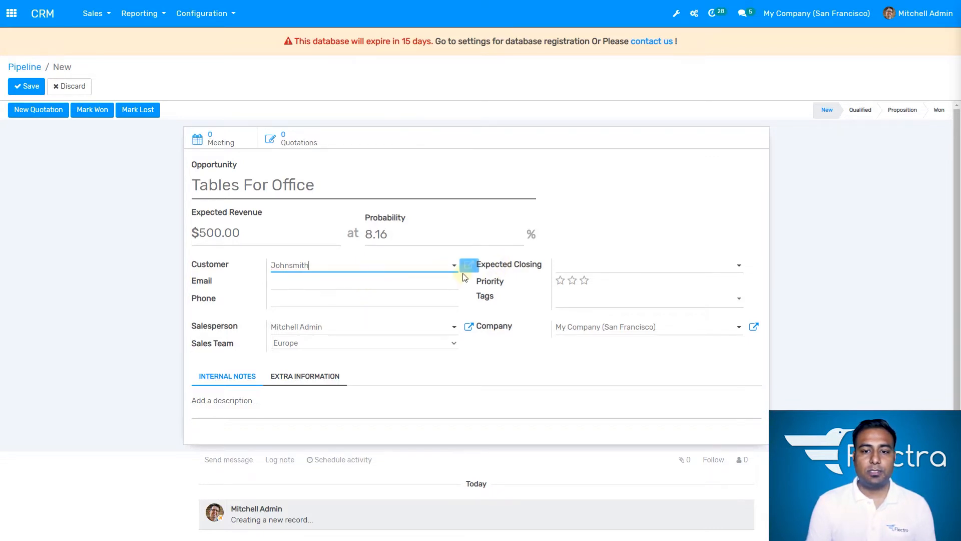
# Step: Open the new customer's record from the opportunity and set its type to Individual
pyautogui.click(469, 273)
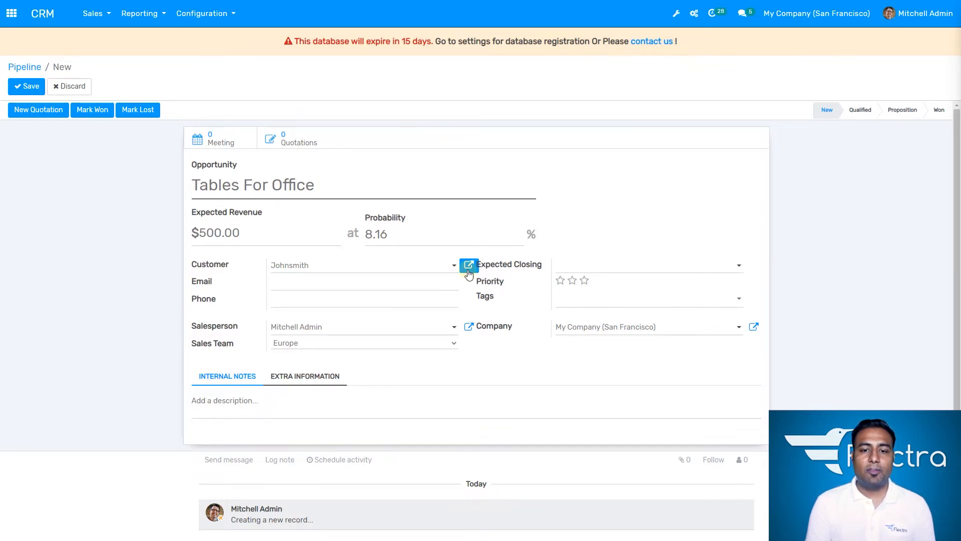
pyautogui.click(469, 273)
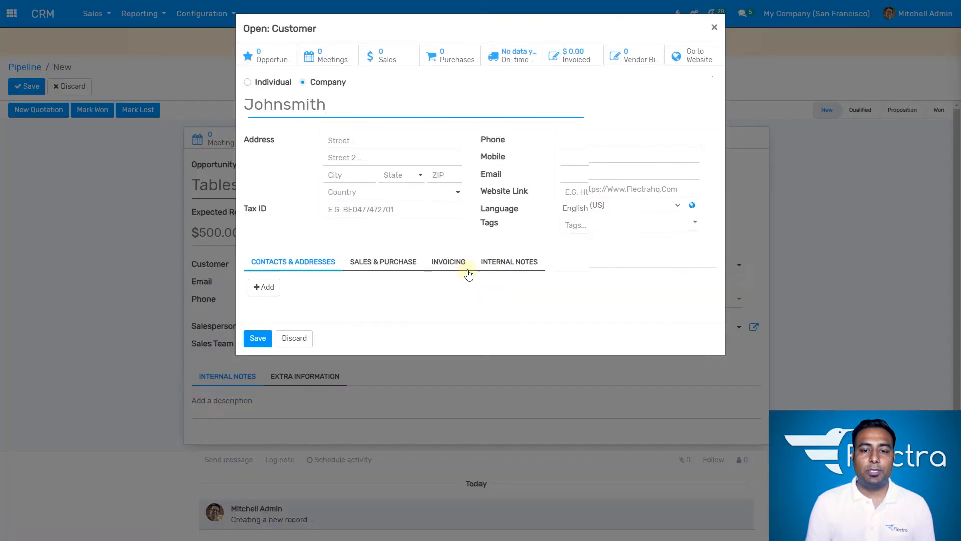
pyautogui.click(379, 194)
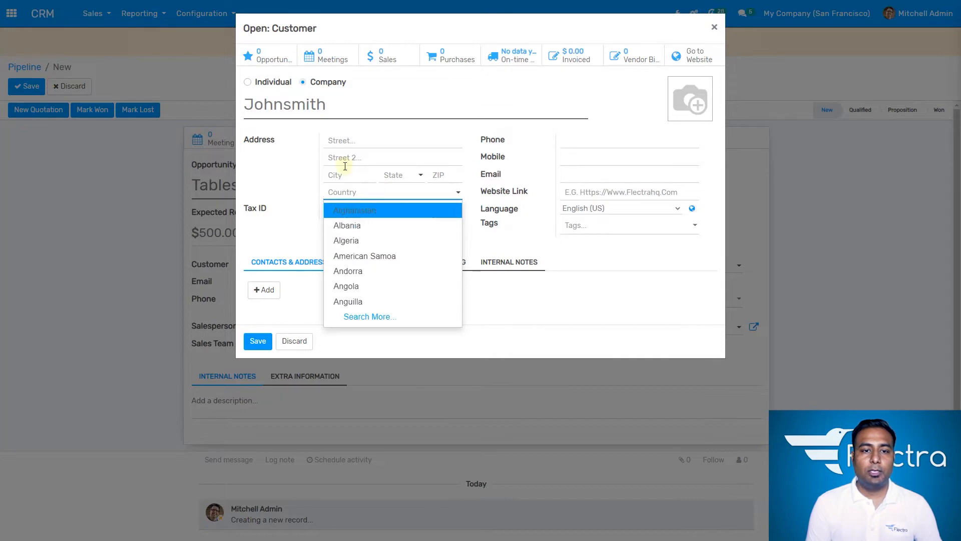
pyautogui.click(241, 82)
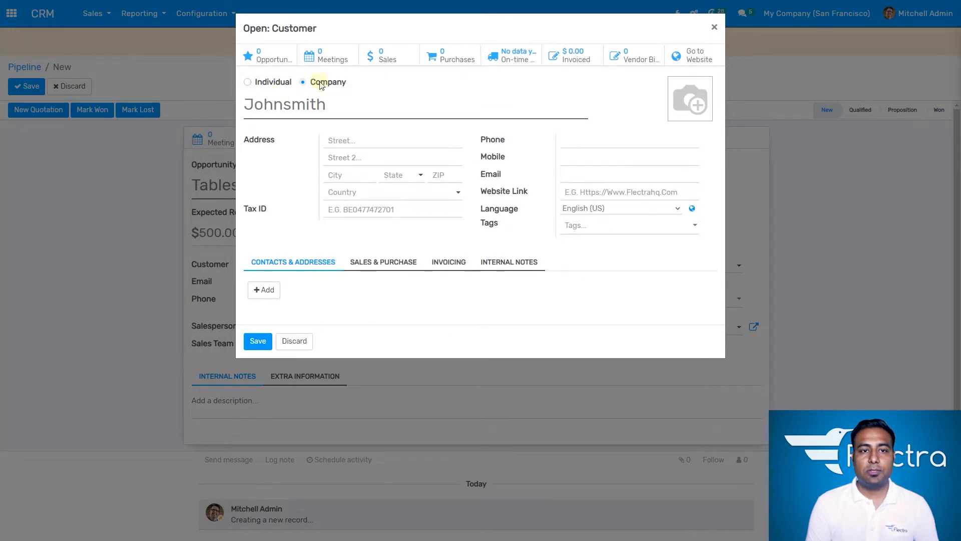
pyautogui.click(247, 82)
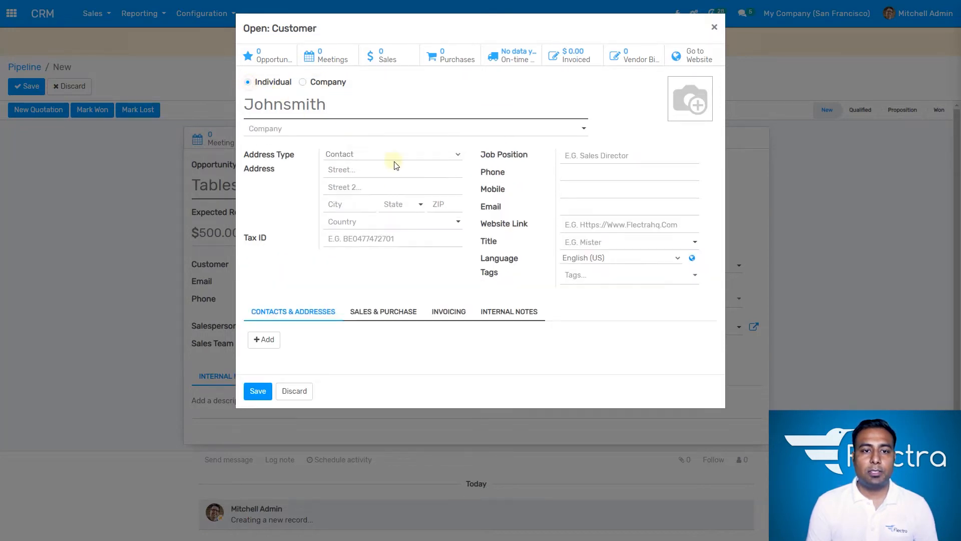
# Step: Set the customer's country to United States and the state to California (US)
pyautogui.click(388, 221)
pyautogui.write('un')
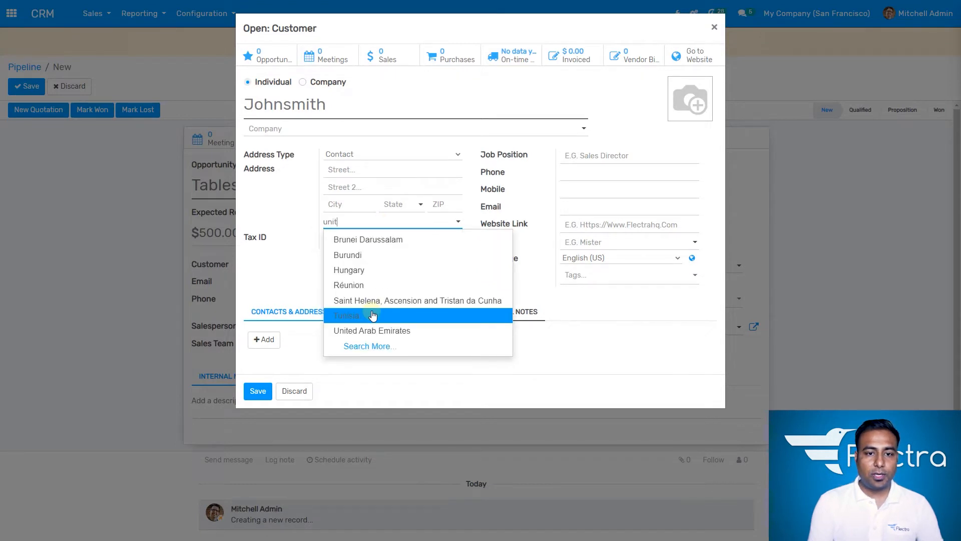
pyautogui.write('it')
pyautogui.click(381, 271)
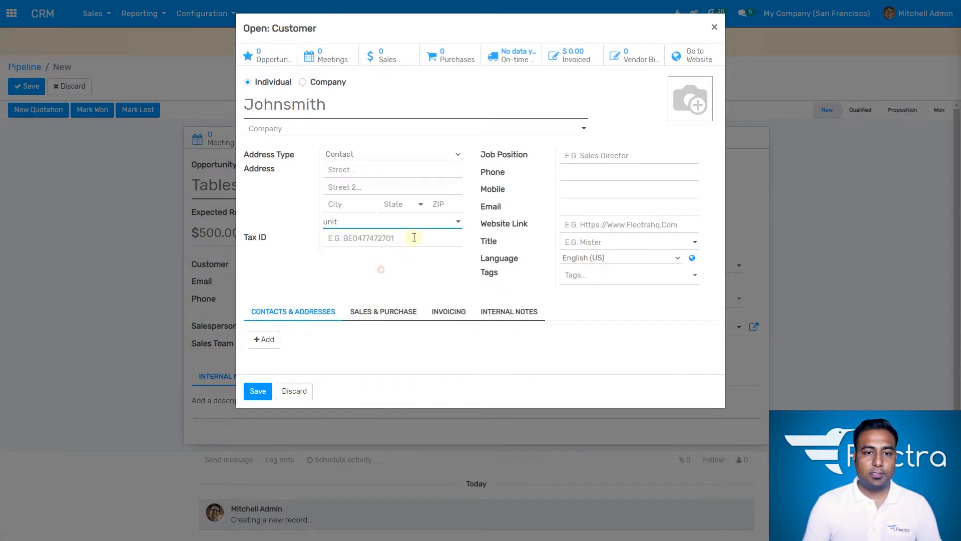
pyautogui.click(403, 205)
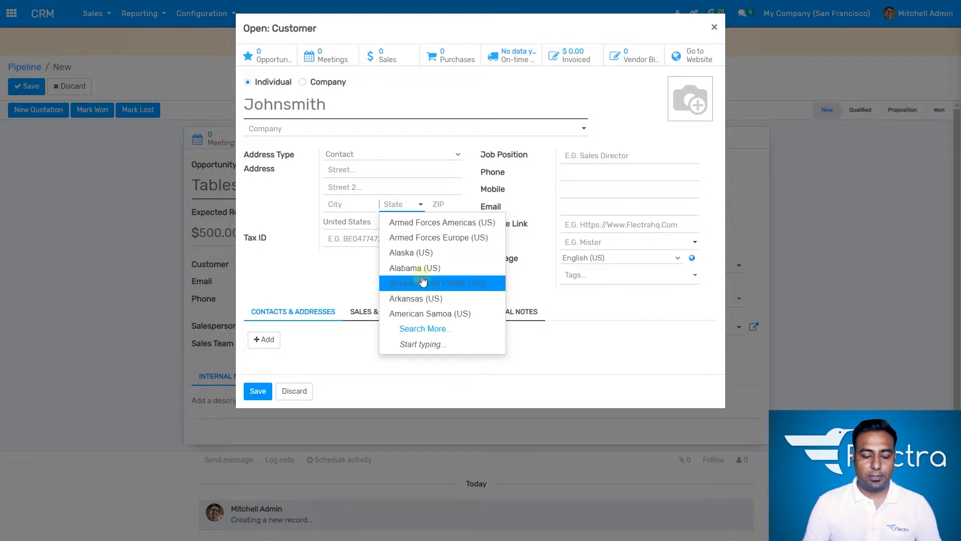
pyautogui.write('cali')
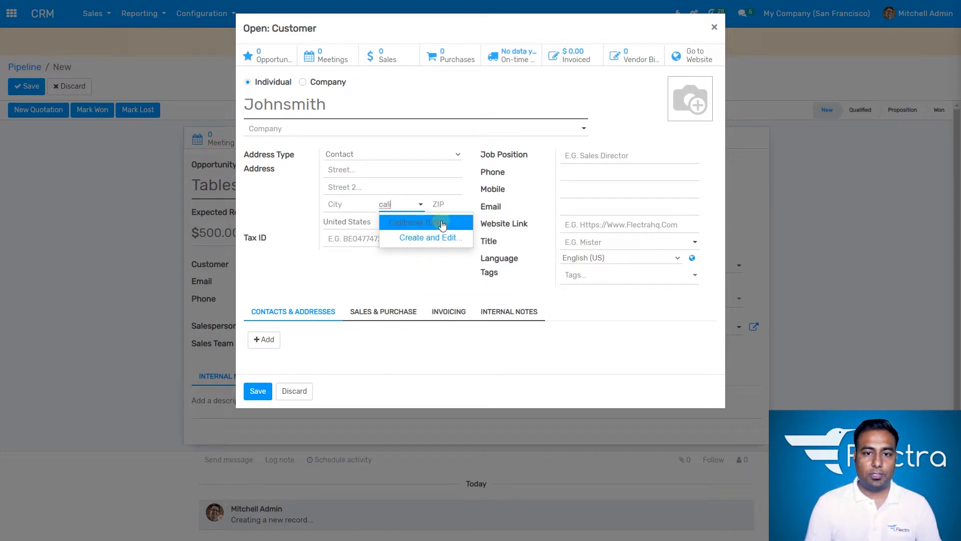
pyautogui.click(440, 221)
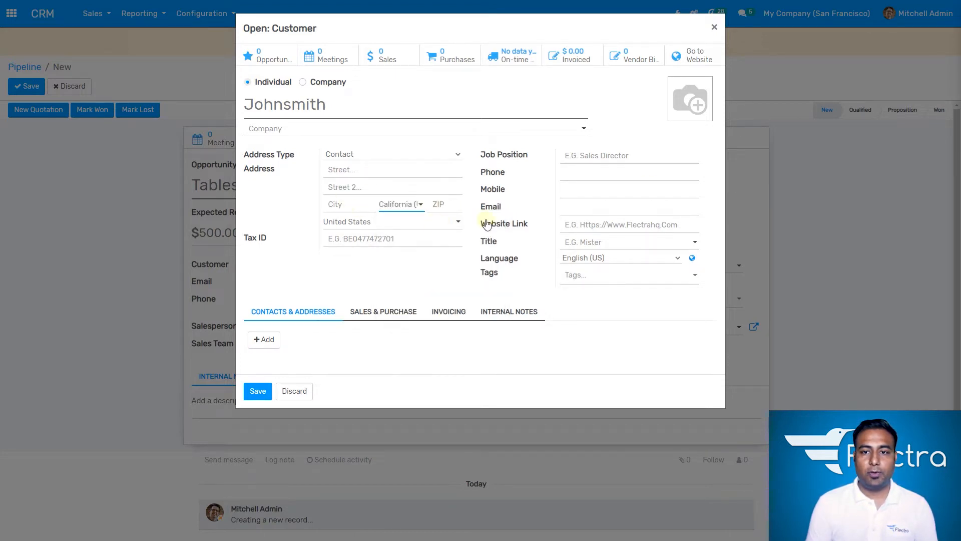
# Step: Enter the customer's email address in the Mobile field and save the customer record
pyautogui.click(577, 190)
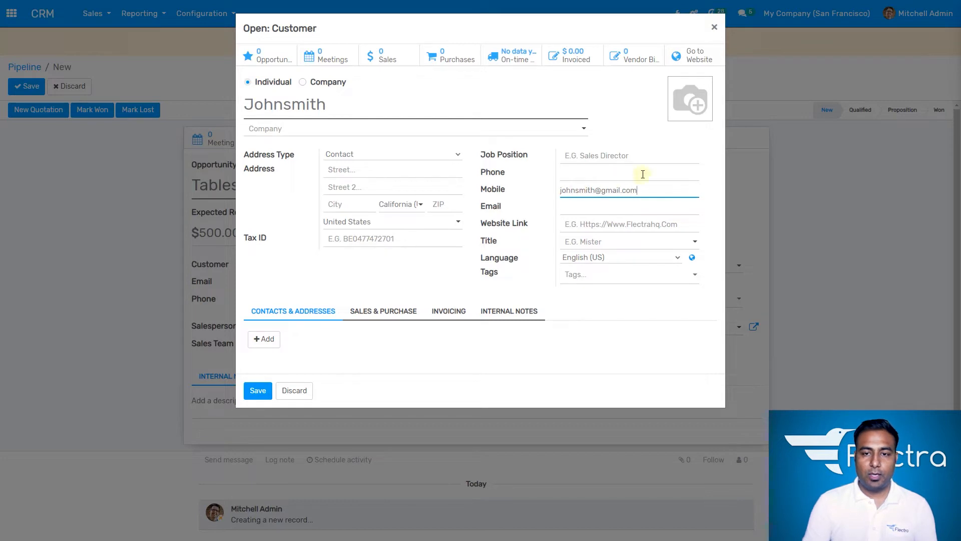
pyautogui.click(644, 125)
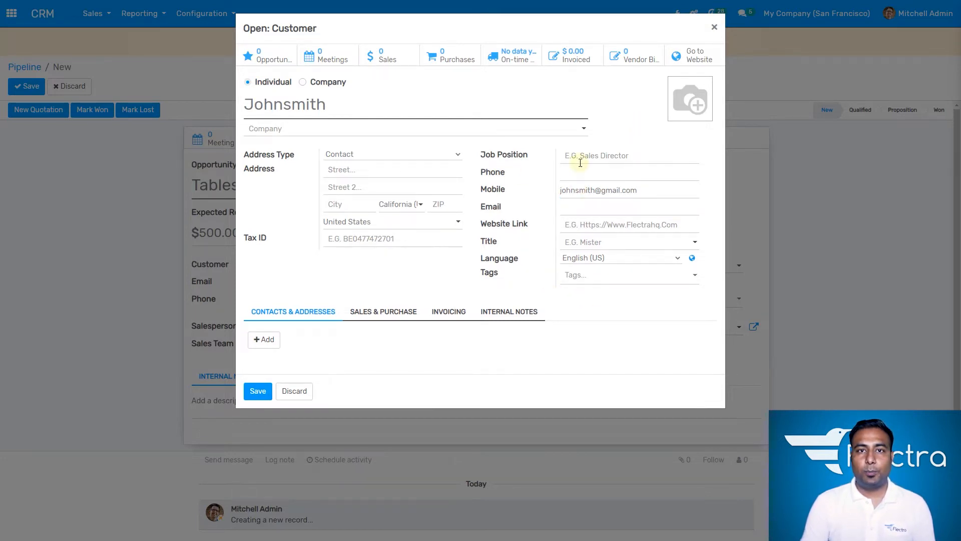
pyautogui.click(259, 391)
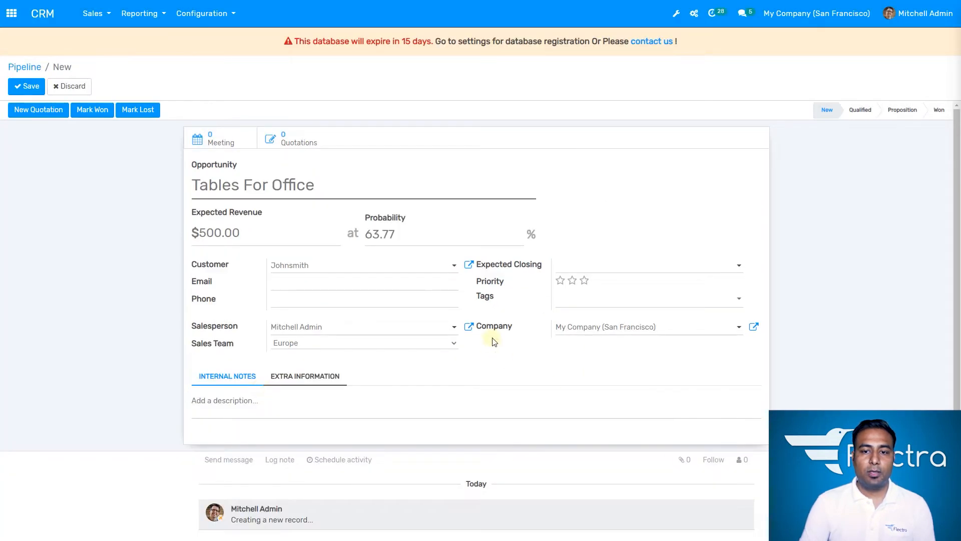
# Step: Fill in the customer's email on the opportunity and set the priority to three stars
pyautogui.click(316, 280)
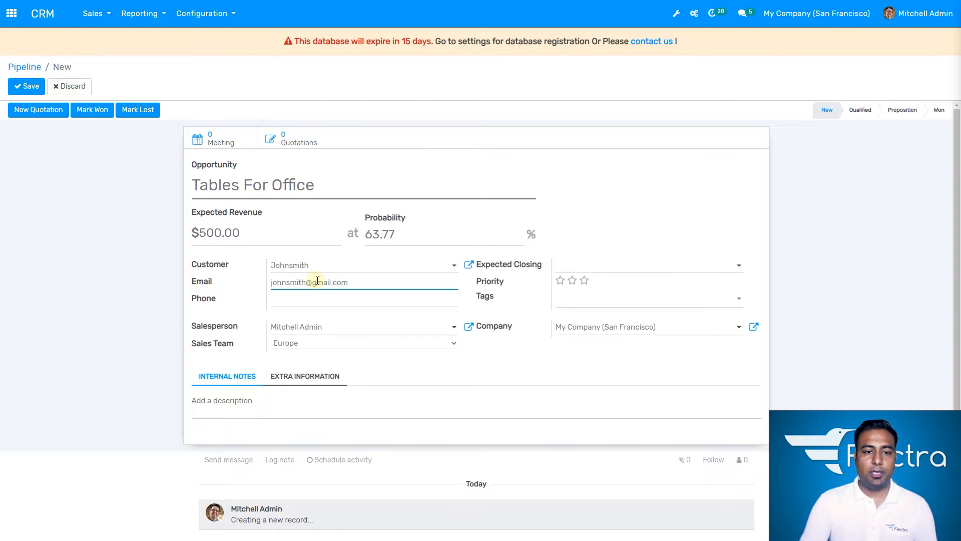
pyautogui.click(501, 382)
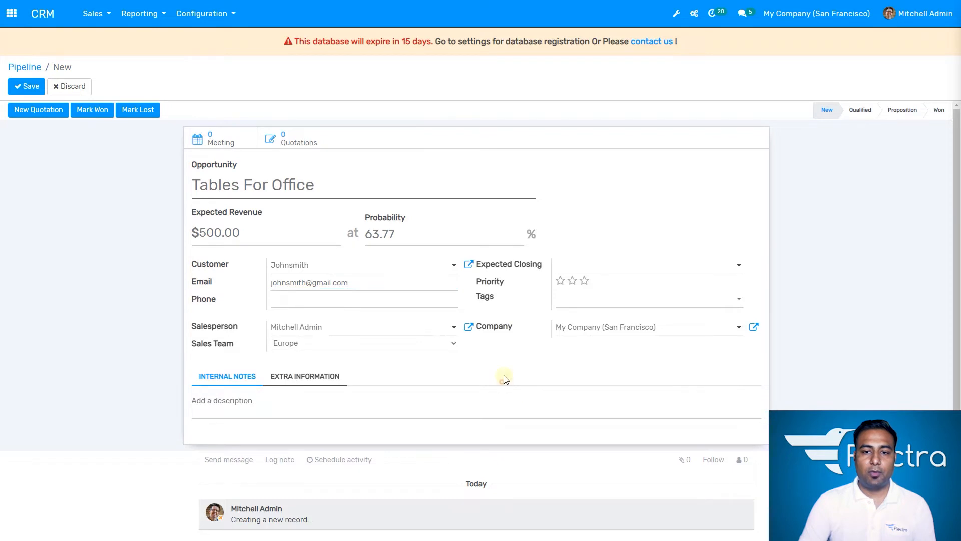
pyautogui.click(583, 307)
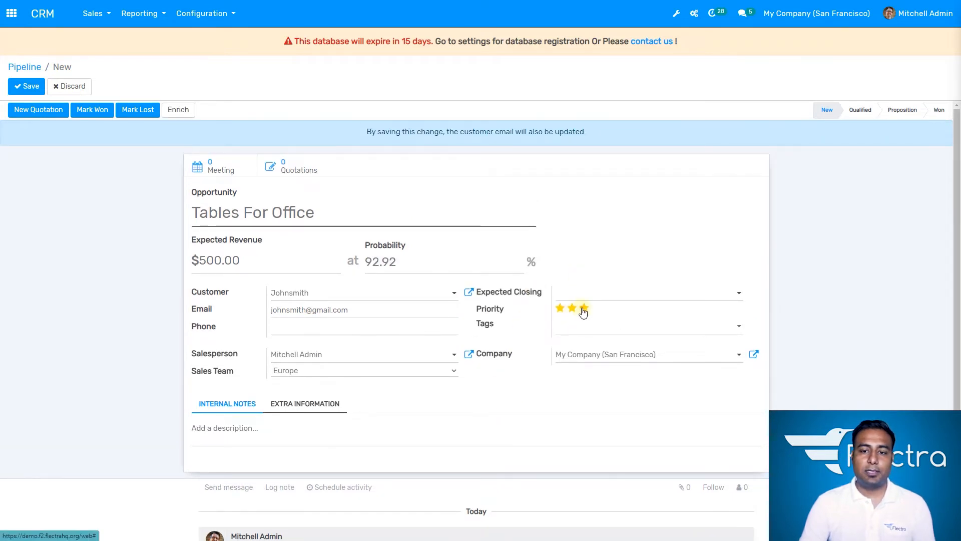
# Step: Add the Information tag to the opportunity and set the sales team to America
pyautogui.click(585, 327)
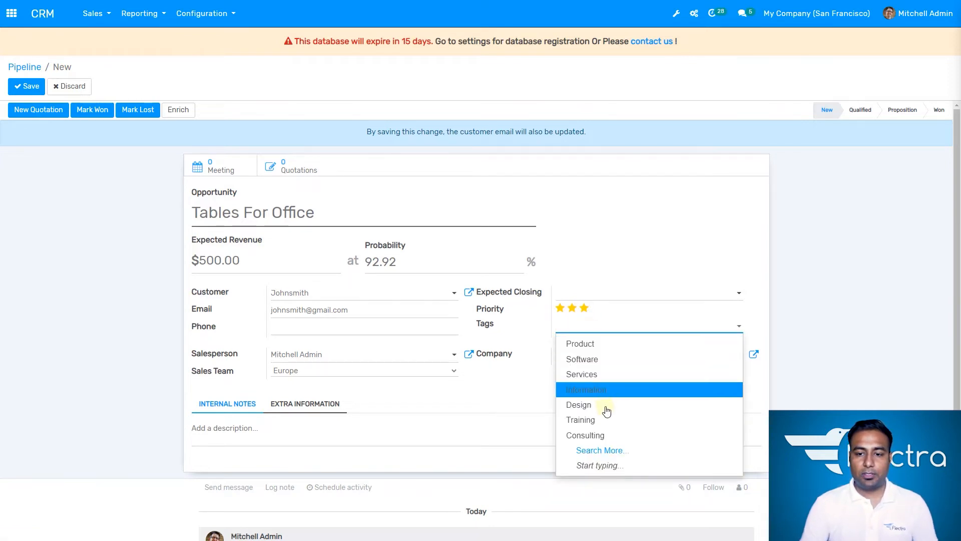
pyautogui.click(604, 390)
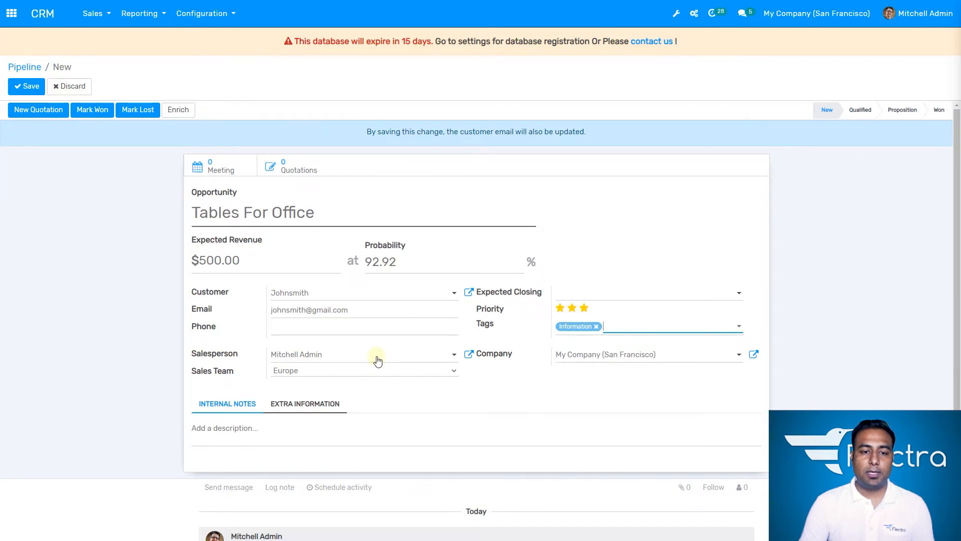
pyautogui.click(386, 372)
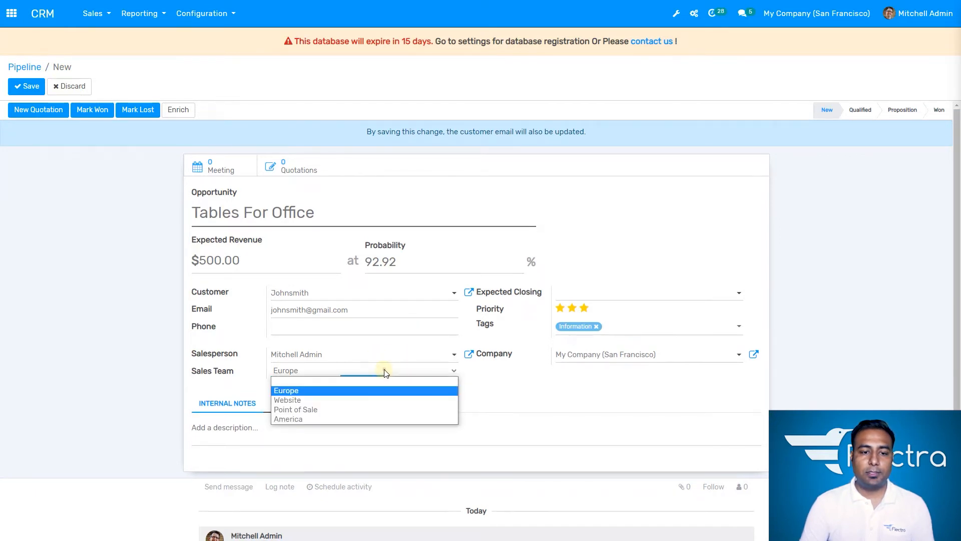
pyautogui.click(359, 418)
pyautogui.click(486, 392)
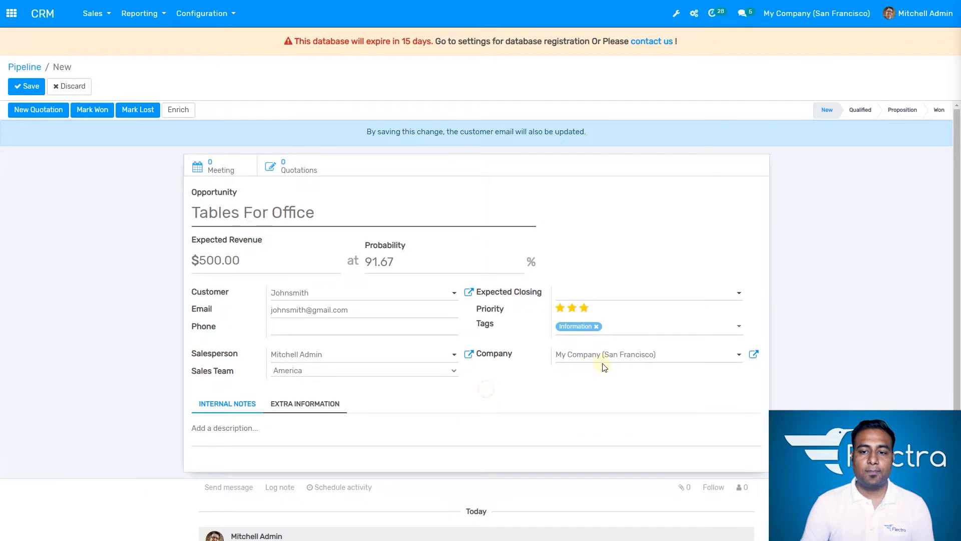
# Step: Add the internal note "First Note!!" to the Tables For Office opportunity
pyautogui.click(248, 427)
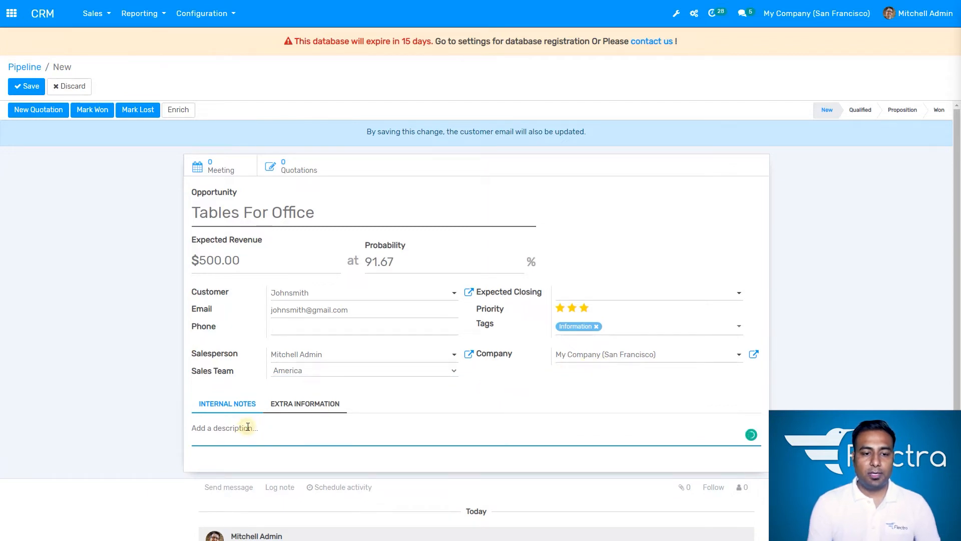
pyautogui.write('First Note!!')
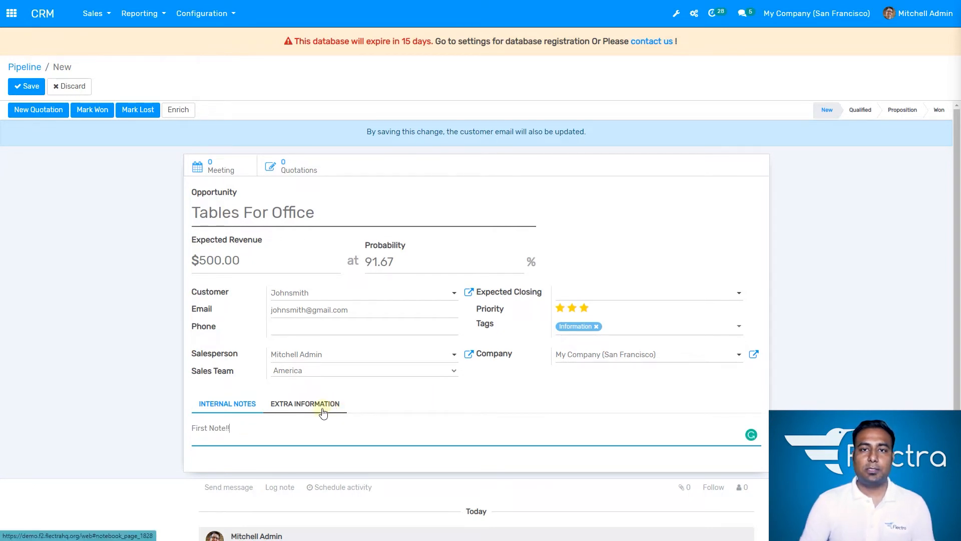
# Step: Review the opportunity's extra information, including the contact details, available languages and marketing fields
pyautogui.click(323, 413)
pyautogui.scroll(-5, 483, 436)
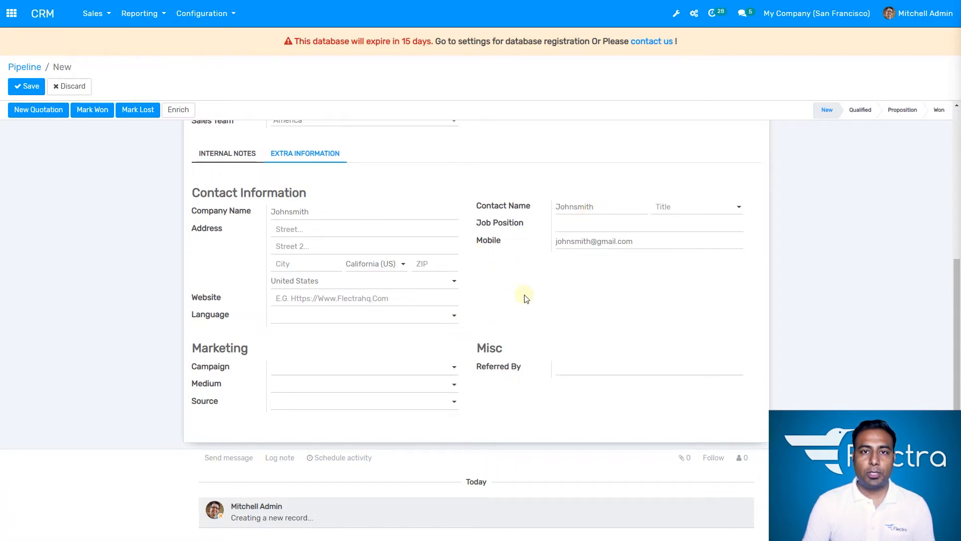
pyautogui.click(384, 321)
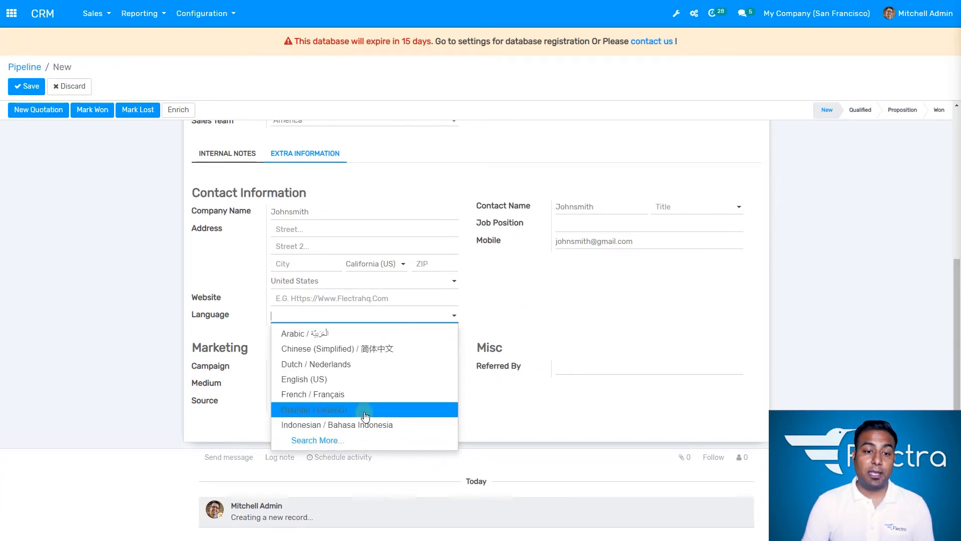
pyautogui.click(484, 309)
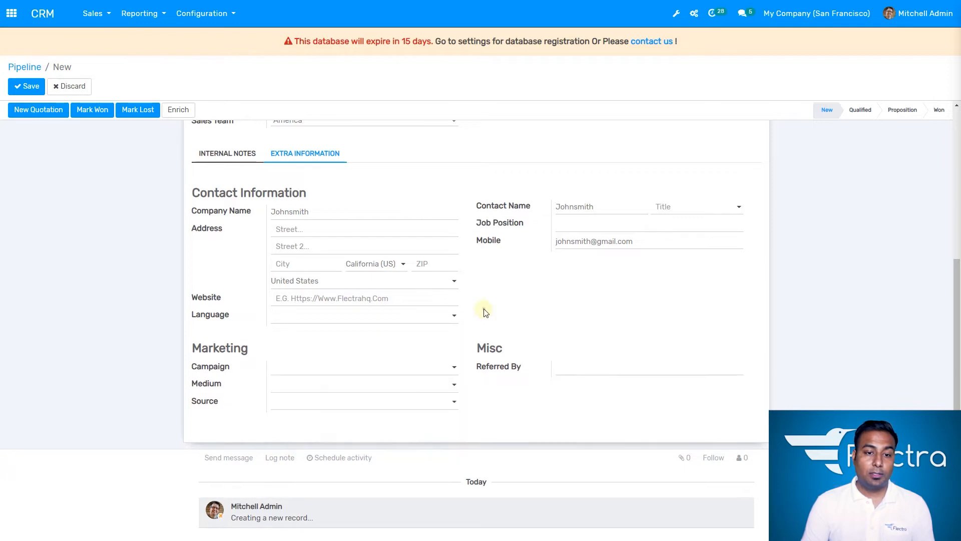
pyautogui.click(348, 342)
pyautogui.scroll(5, 332, 323)
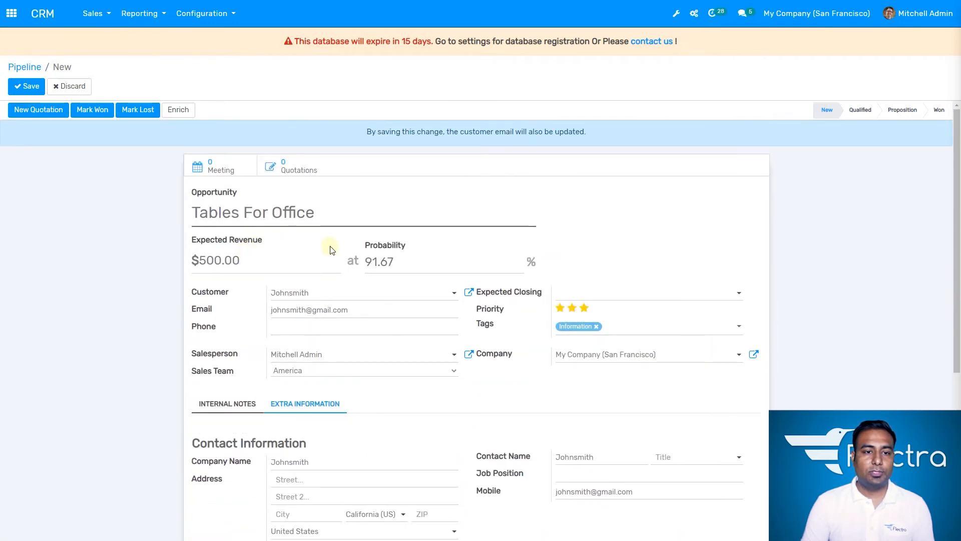
# Step: Save the Tables For Office opportunity and look over the saved record
pyautogui.click(27, 86)
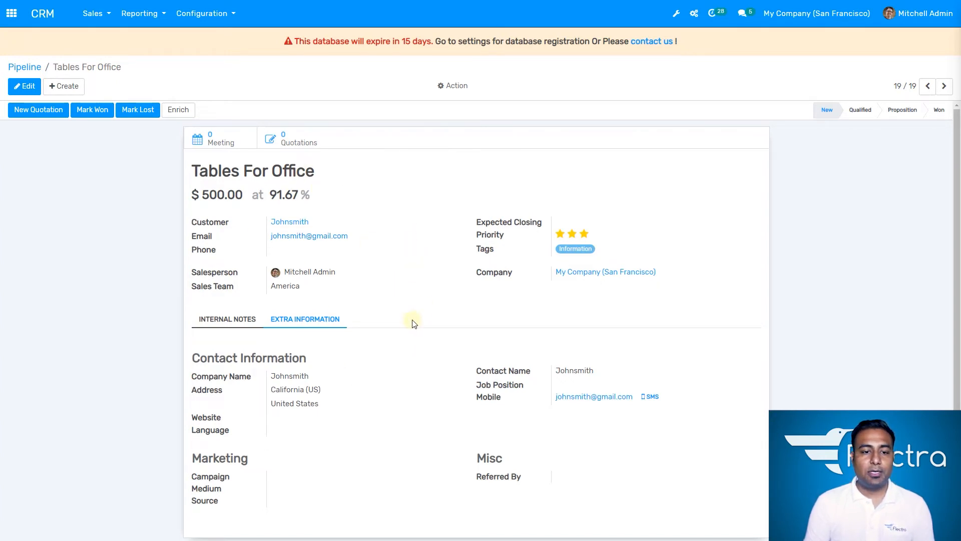
pyautogui.scroll(-1, 413, 323)
pyautogui.scroll(1, 330, 307)
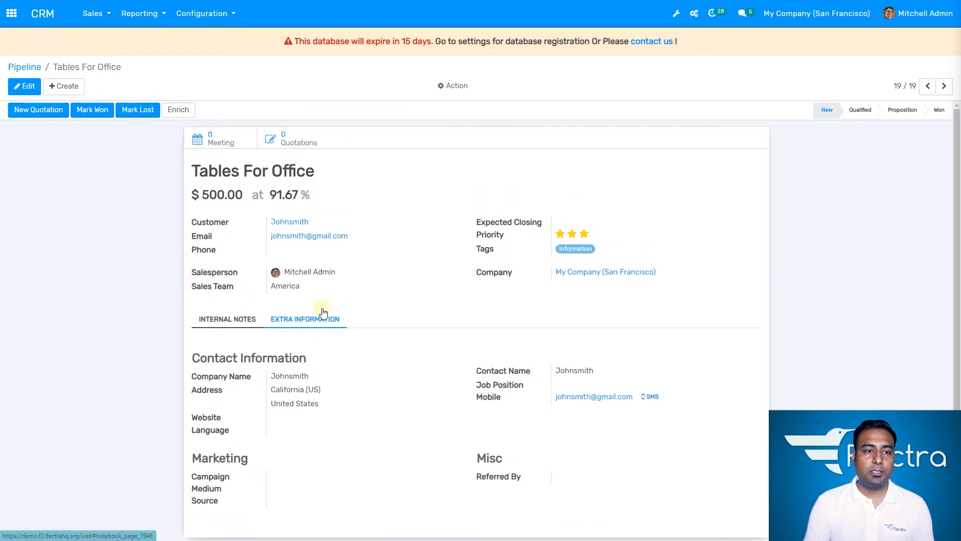
# Step: Return to the pipeline and display the opportunities in Kanban view
pyautogui.click(30, 68)
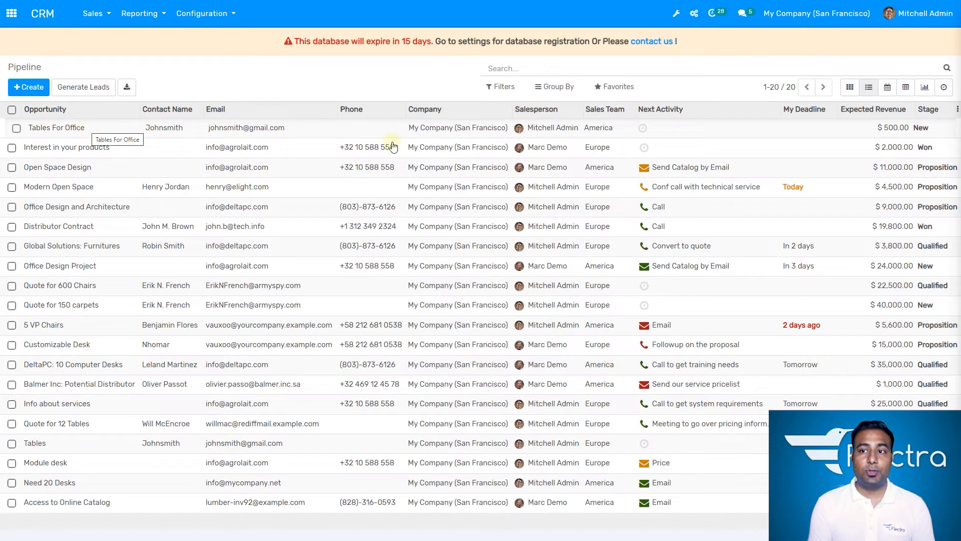
pyautogui.click(854, 88)
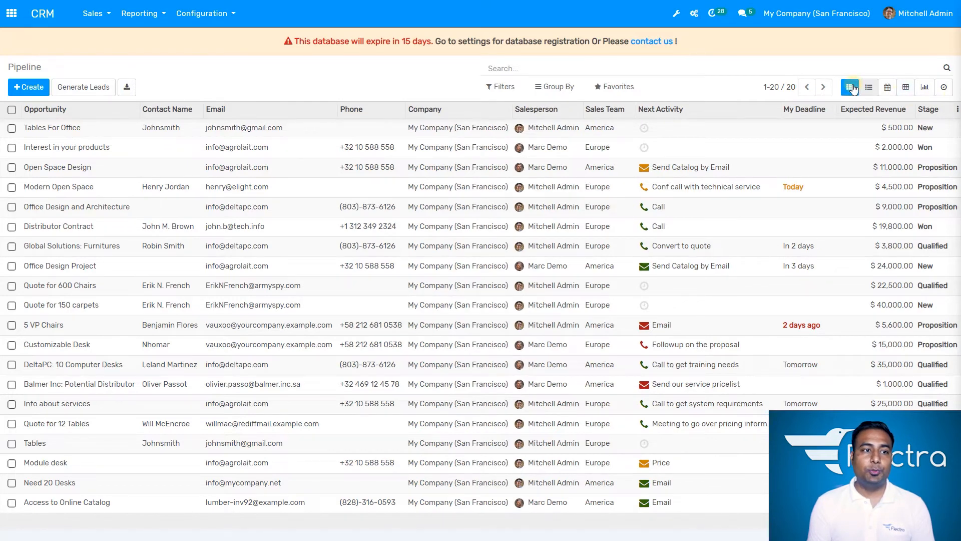
pyautogui.click(851, 89)
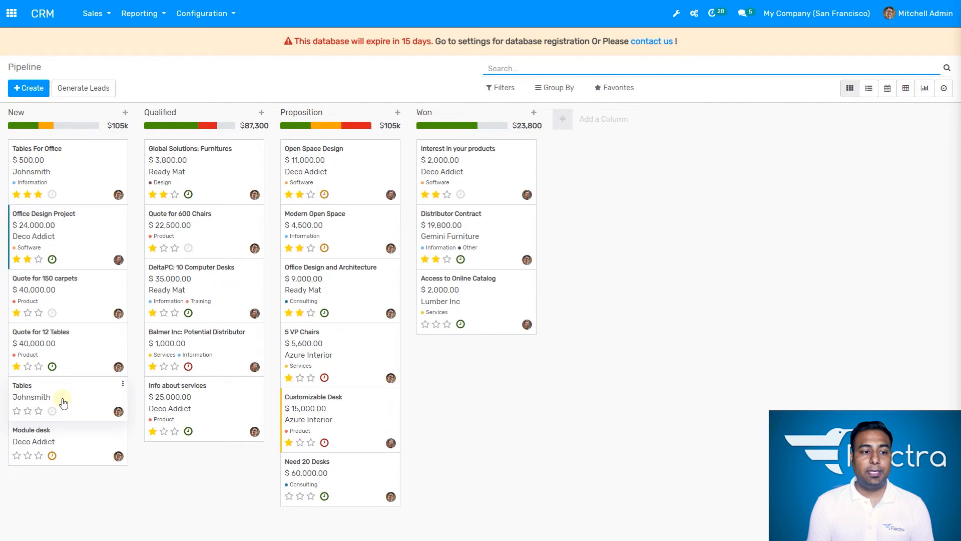
# Step: Open the Tables opportunity in the New stage to check its details, and return to the pipeline
pyautogui.click(103, 380)
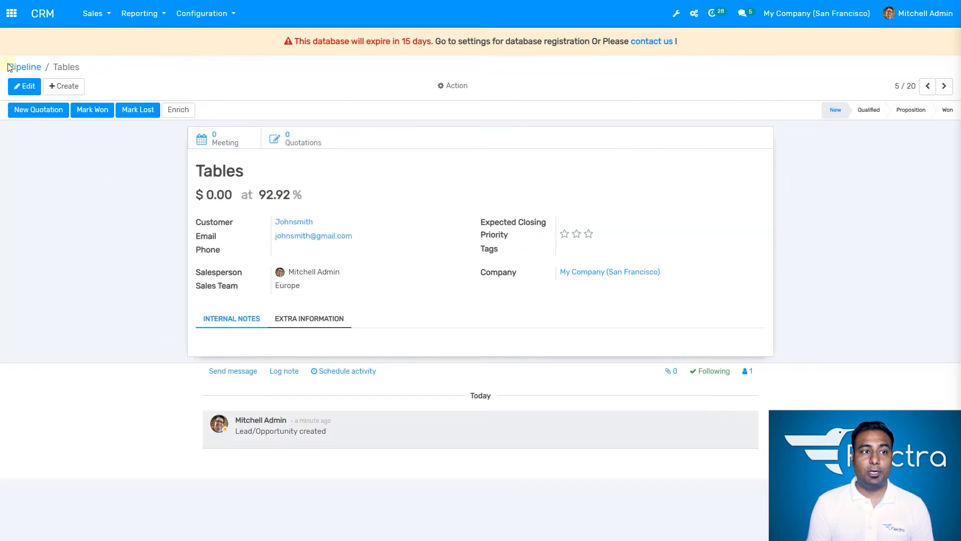
pyautogui.click(20, 67)
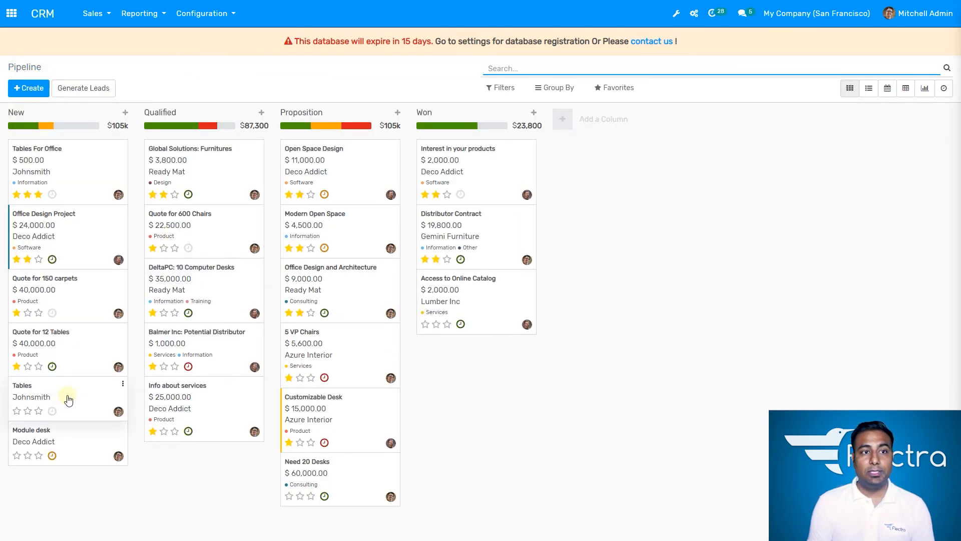
# Step: Move the Tables opportunity through the Qualified and Proposition stages to Won, placing it above Access to Online Catalog
pyautogui.moveTo(69, 397); pyautogui.dragTo(180, 451)
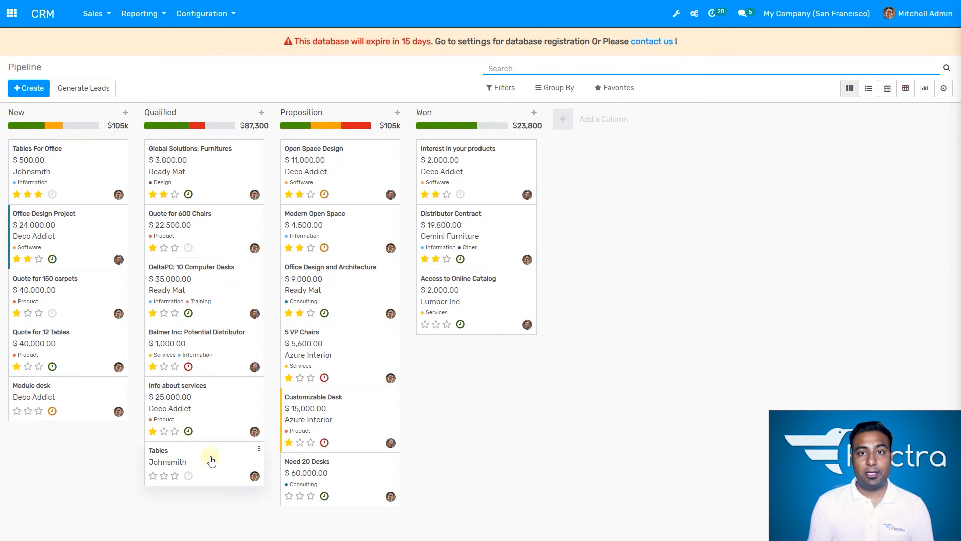
pyautogui.moveTo(212, 461); pyautogui.dragTo(340, 415)
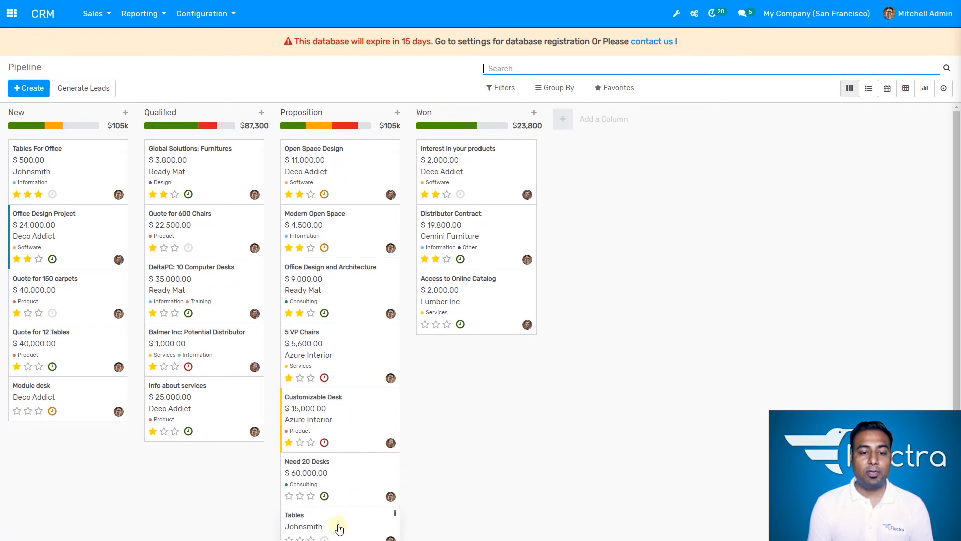
pyautogui.moveTo(358, 503); pyautogui.dragTo(477, 353)
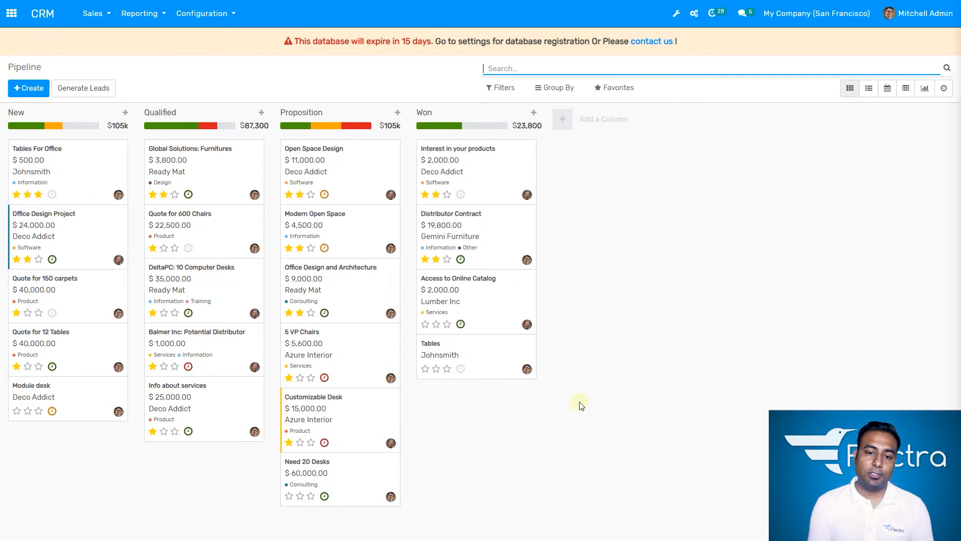
pyautogui.click(478, 360)
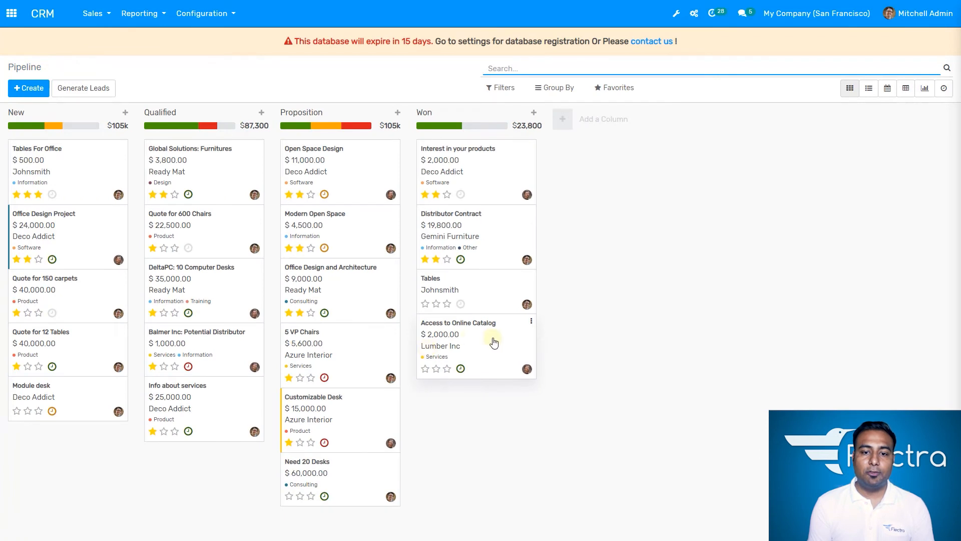
# Step: Move the Tables opportunity from Won back through Proposition and Qualified to the New stage
pyautogui.moveTo(481, 290); pyautogui.dragTo(349, 289)
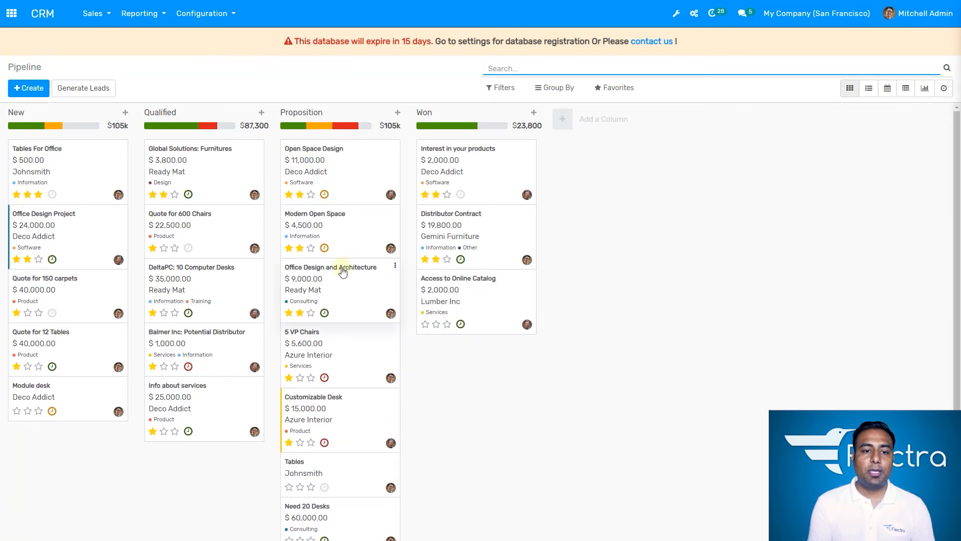
pyautogui.scroll(-1, 340, 410)
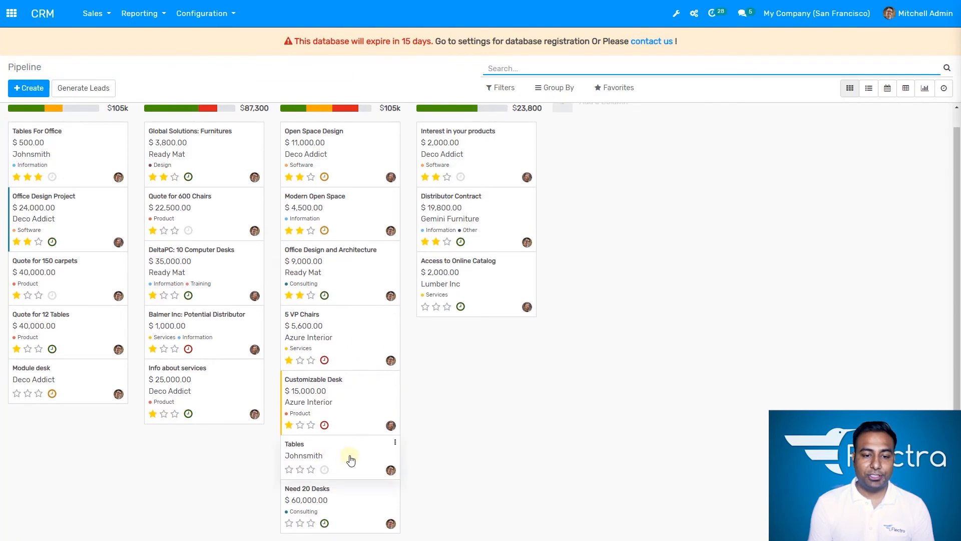
pyautogui.moveTo(350, 457); pyautogui.dragTo(128, 379)
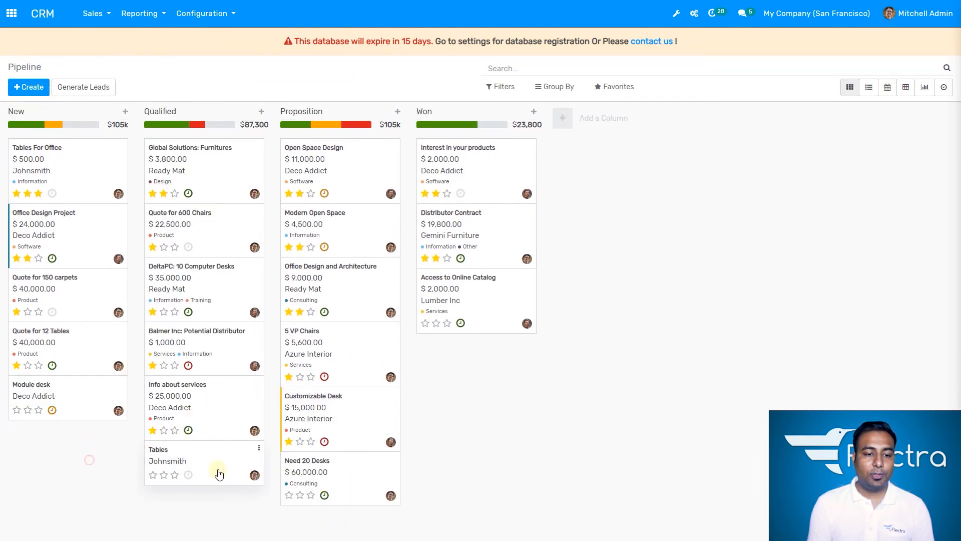
pyautogui.moveTo(179, 454); pyautogui.dragTo(63, 435)
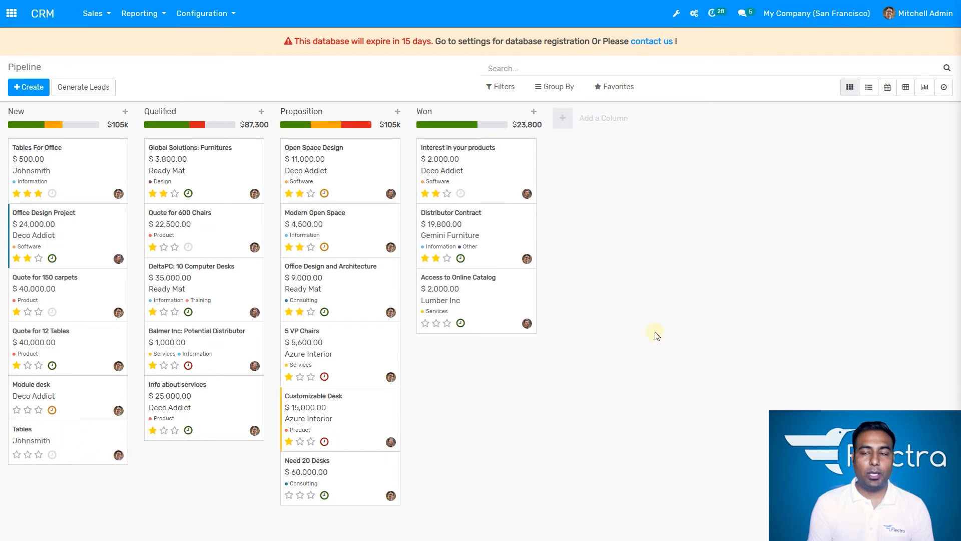
# Step: View the pipeline as a calendar, pivot table, graph and list, and open the Tables For Office opportunity from the list
pyautogui.click(887, 89)
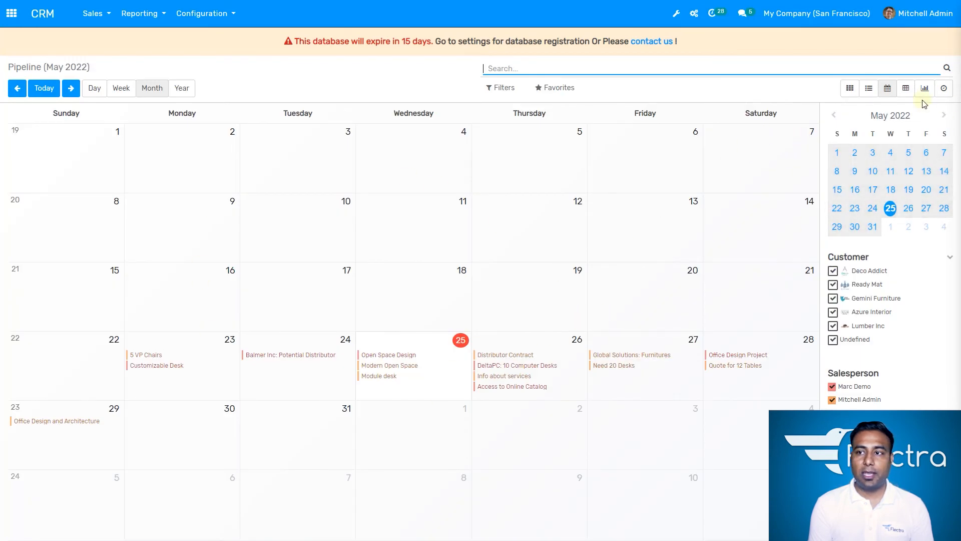
pyautogui.click(909, 92)
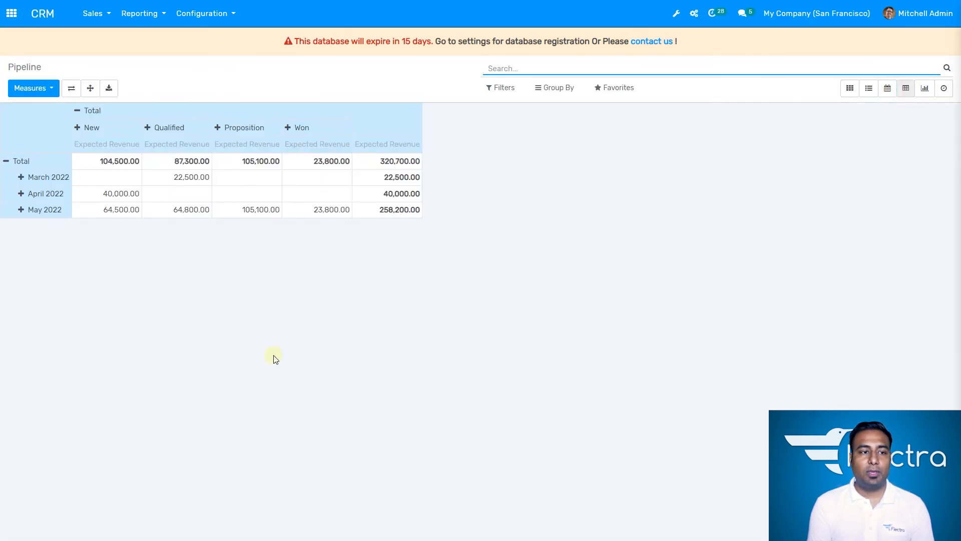
pyautogui.click(924, 88)
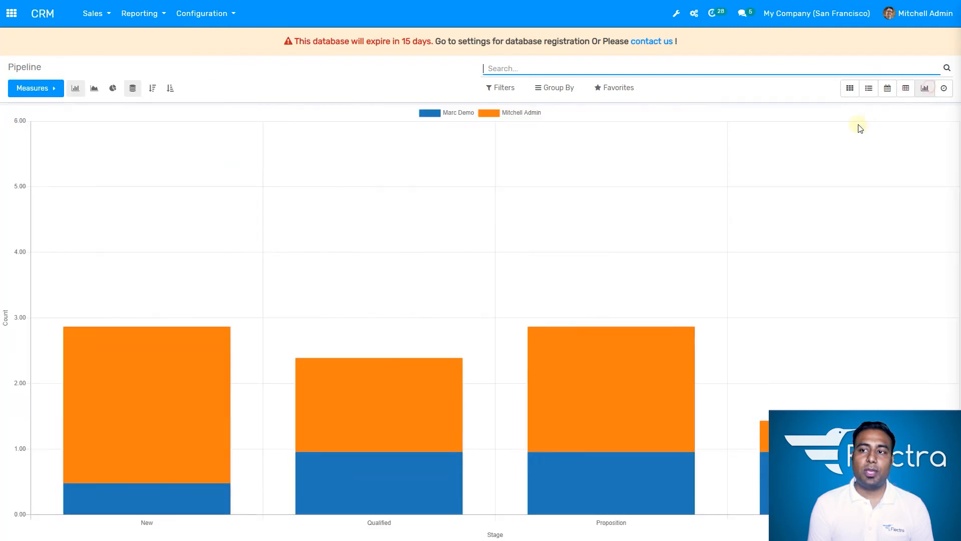
pyautogui.click(869, 90)
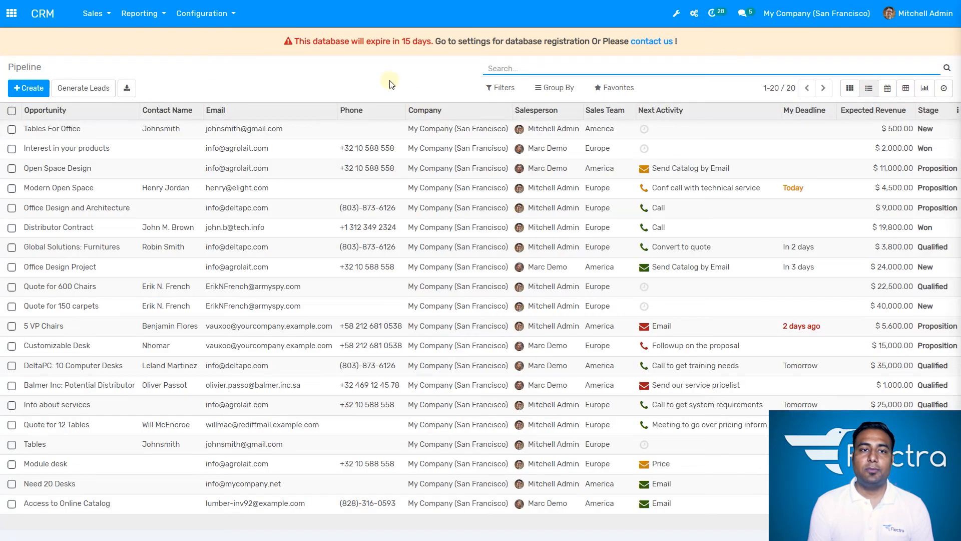
pyautogui.click(208, 132)
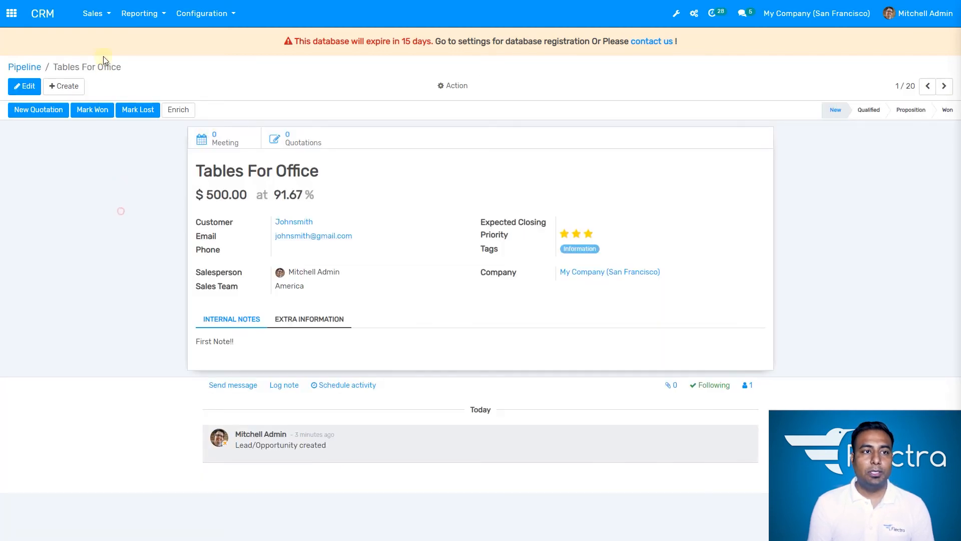
# Step: Search the customers by the new customer's name and open the matching customer record
pyautogui.click(94, 13)
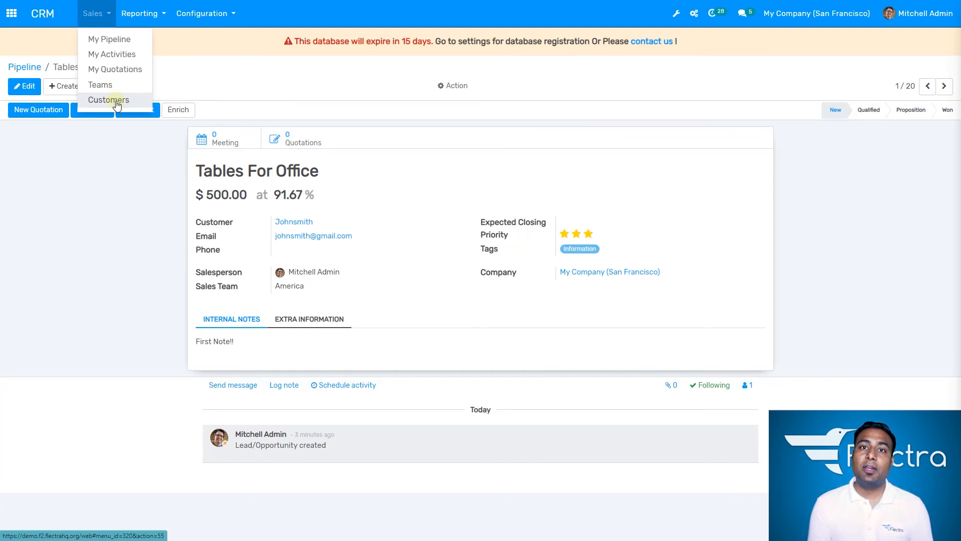
pyautogui.click(116, 102)
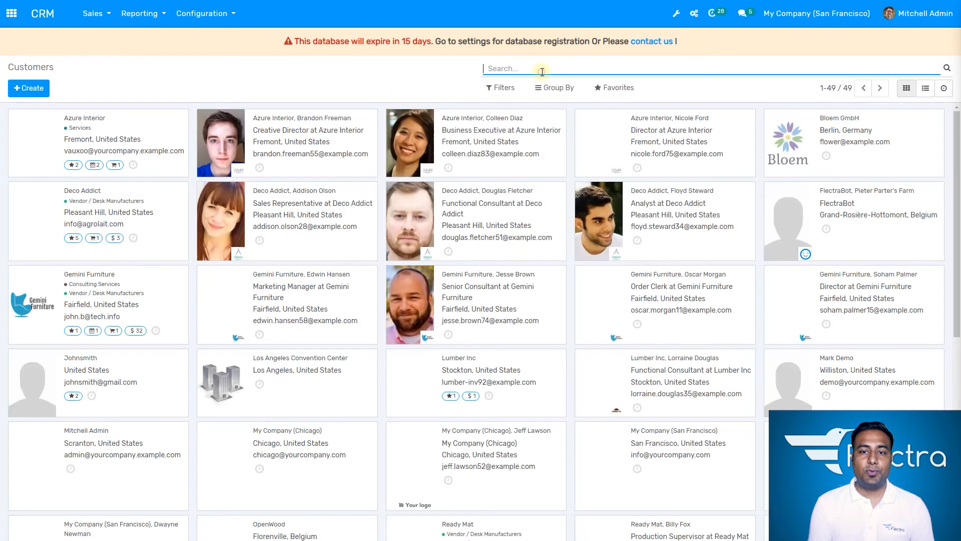
pyautogui.write('johnsmit')
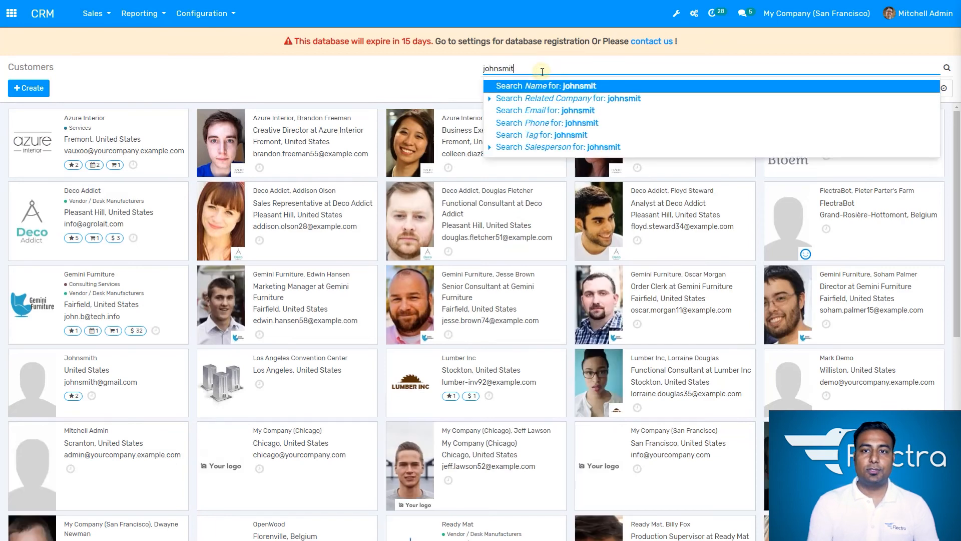
pyautogui.write('h')
pyautogui.press('Return')
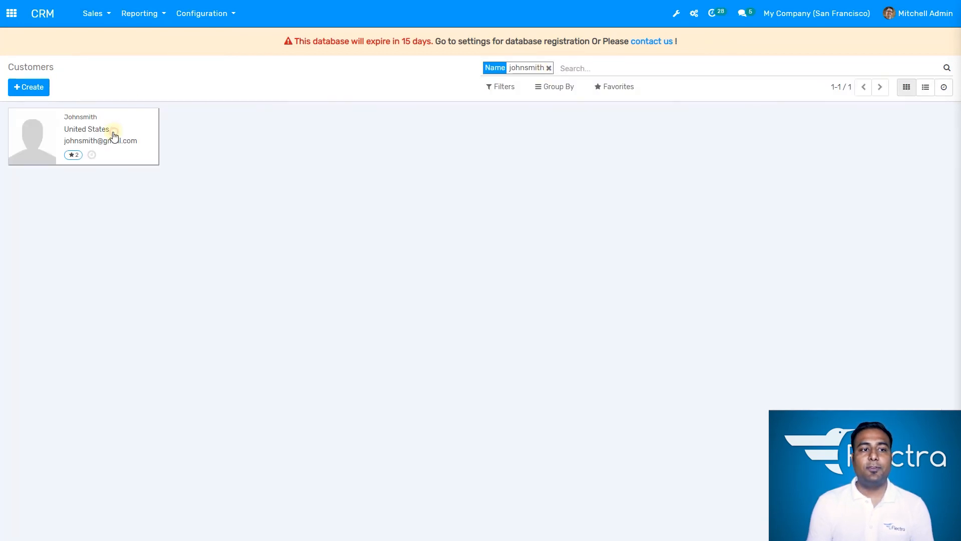
pyautogui.click(114, 135)
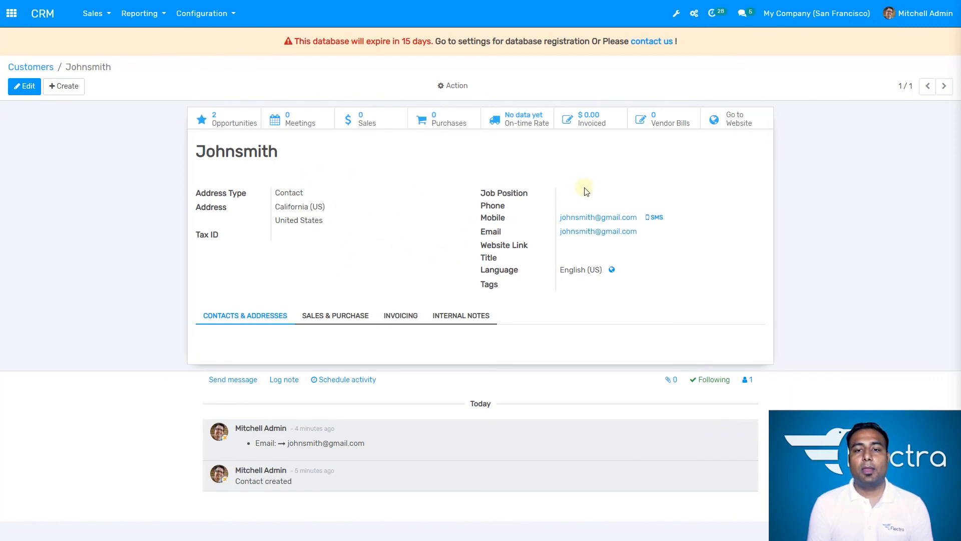
# Step: Open the customer record for editing and review its general contact fields and its sales and purchase settings
pyautogui.click(21, 87)
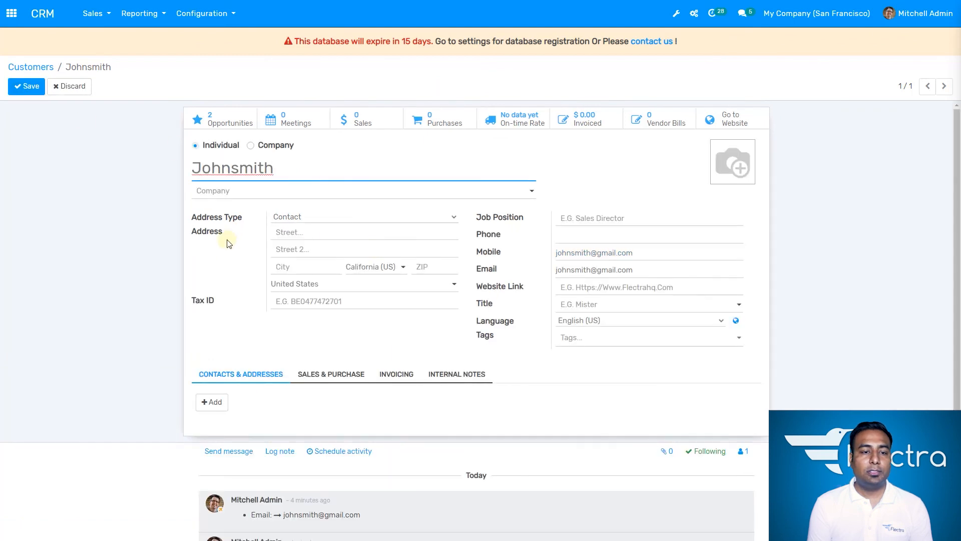
pyautogui.click(230, 283)
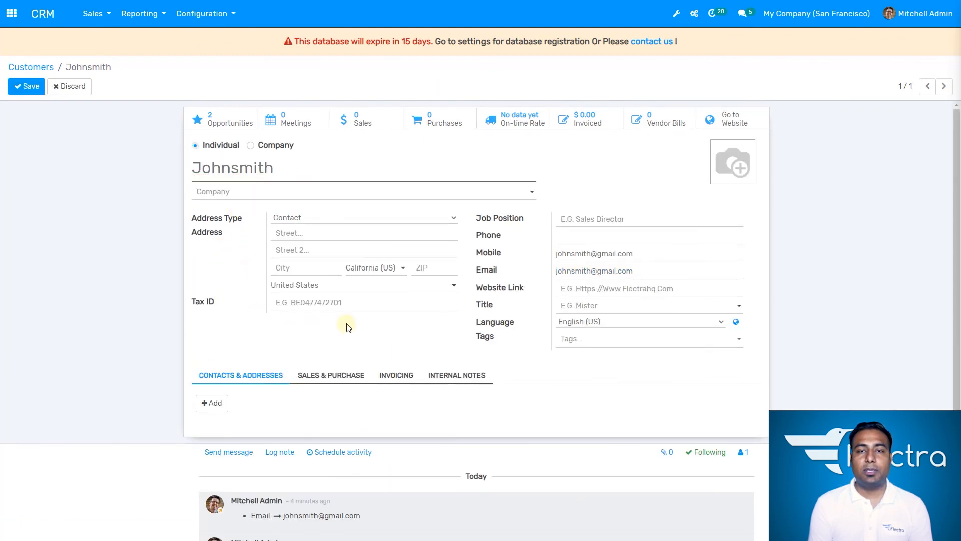
pyautogui.click(378, 334)
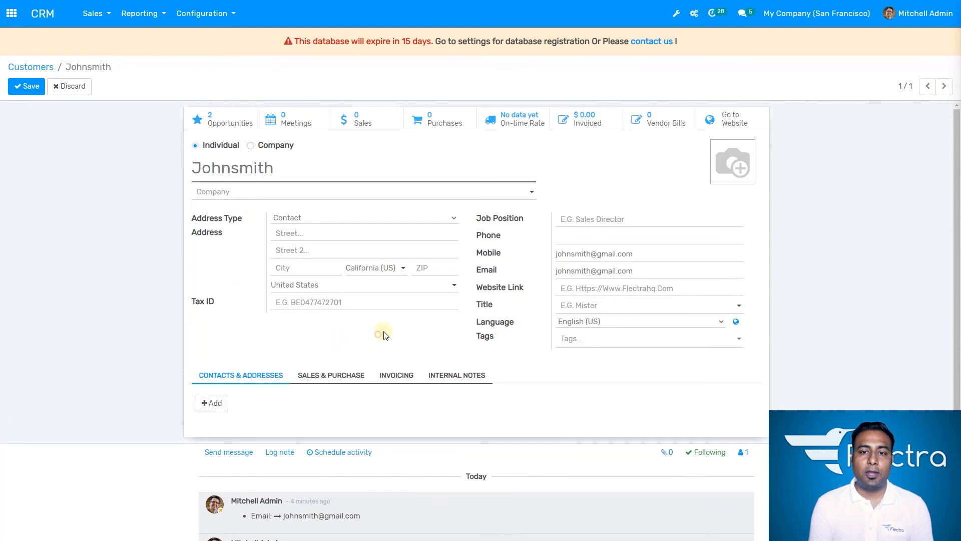
pyautogui.click(328, 375)
pyautogui.scroll(-1, 330, 370)
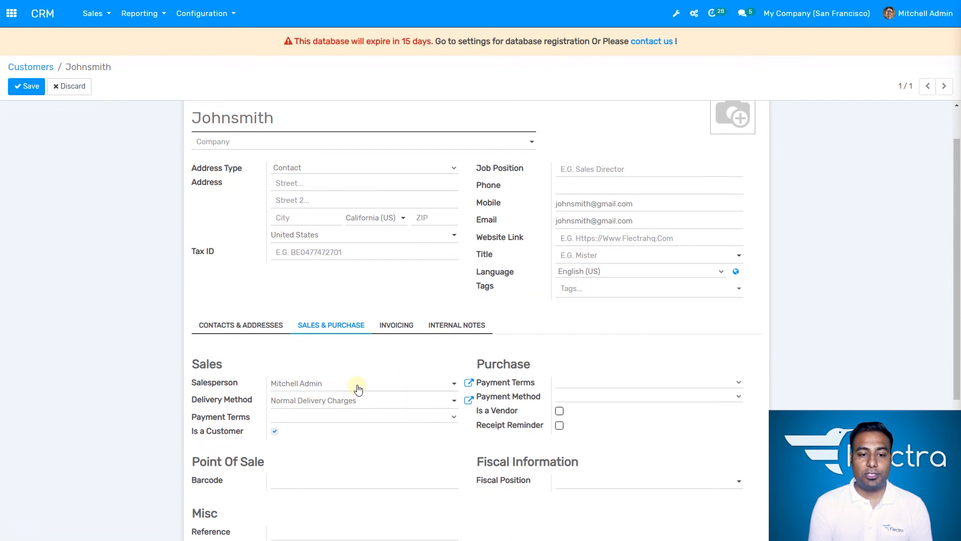
pyautogui.scroll(-3, 395, 342)
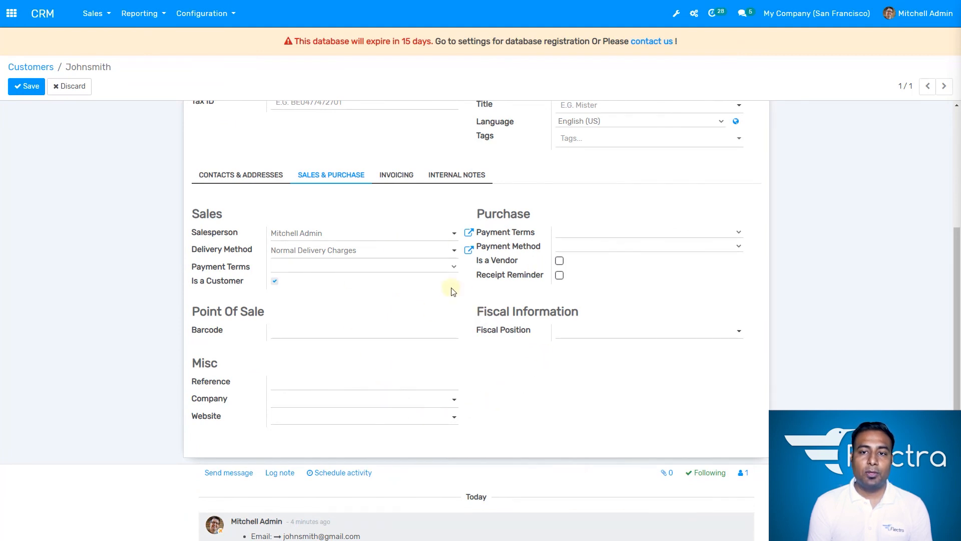
pyautogui.scroll(4, 444, 335)
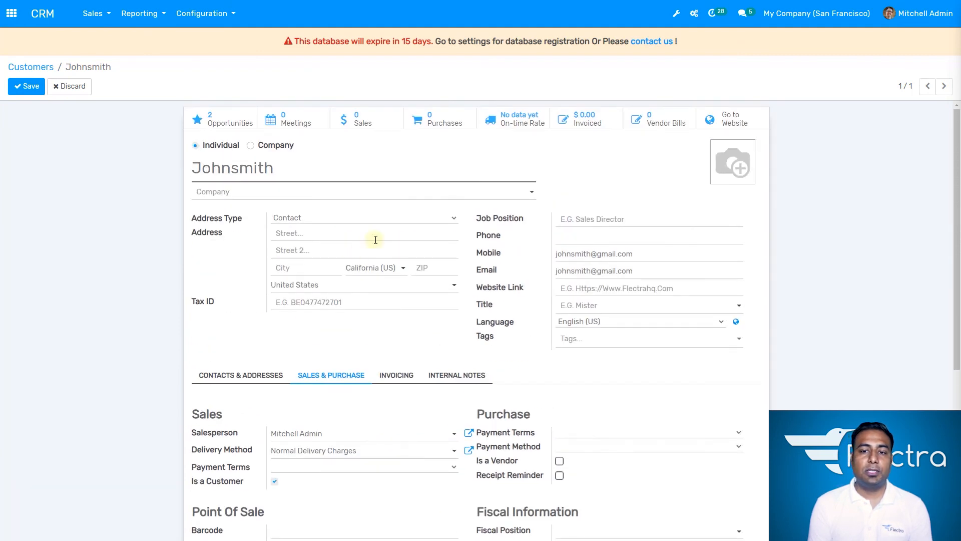
# Step: Review the customer's invoicing, internal notes and contacts and addresses sections, and save the record
pyautogui.click(397, 376)
pyautogui.click(456, 375)
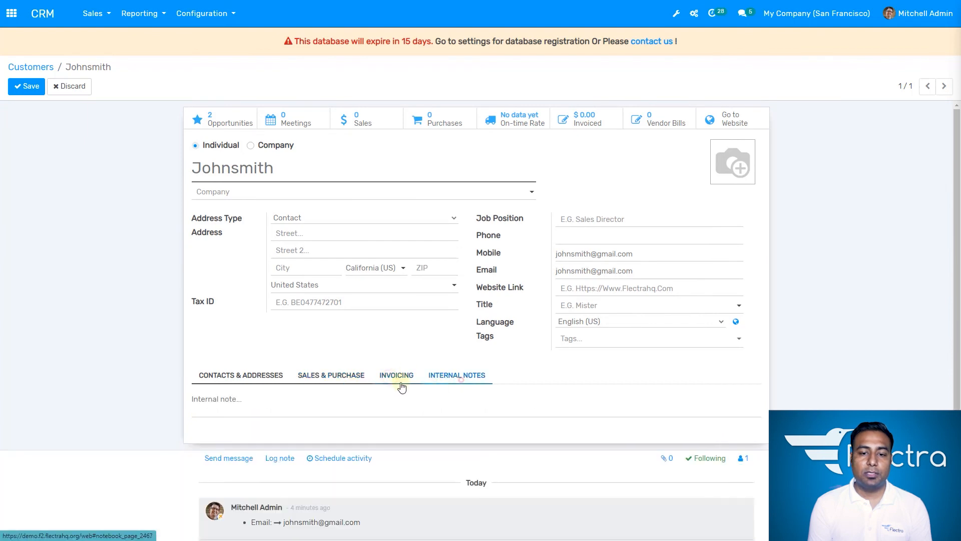
pyautogui.click(223, 379)
pyautogui.click(26, 91)
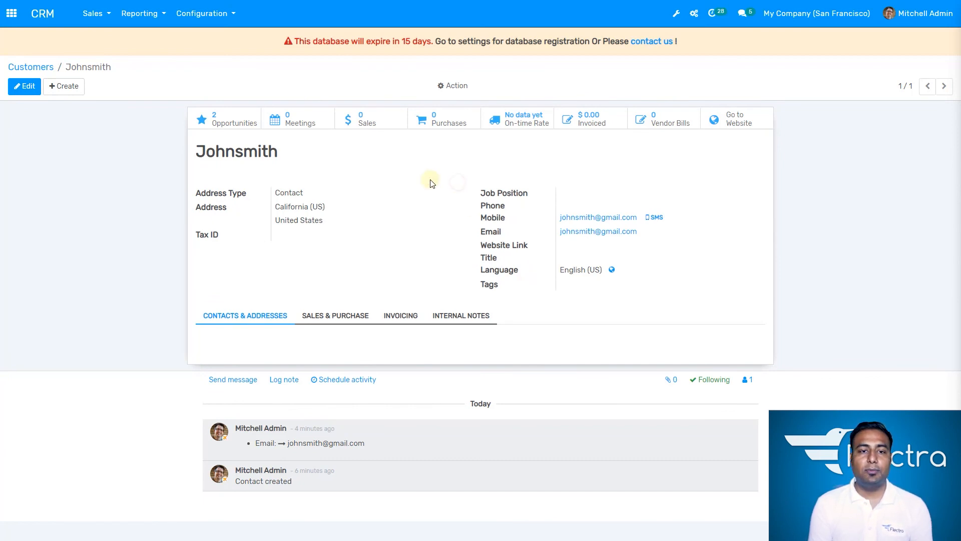
pyautogui.click(95, 14)
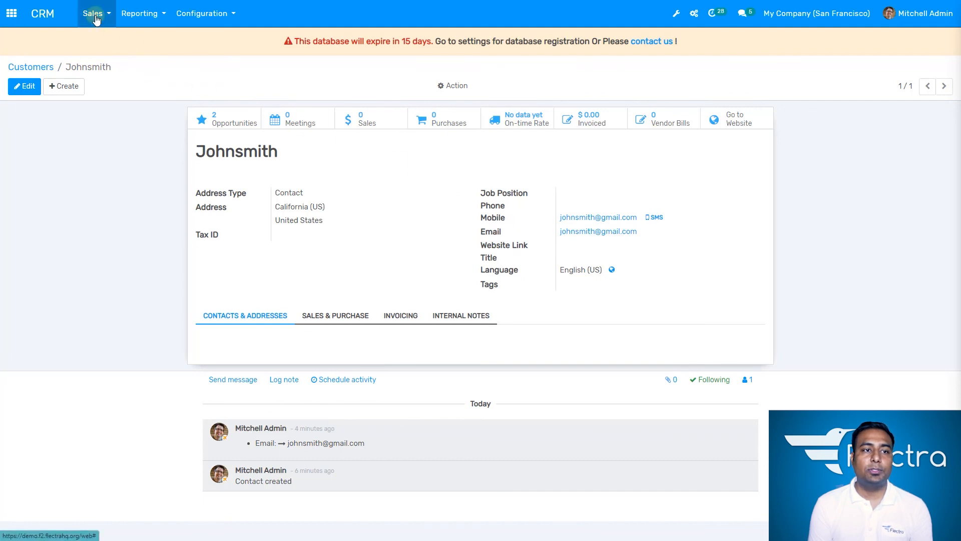
pyautogui.click(146, 211)
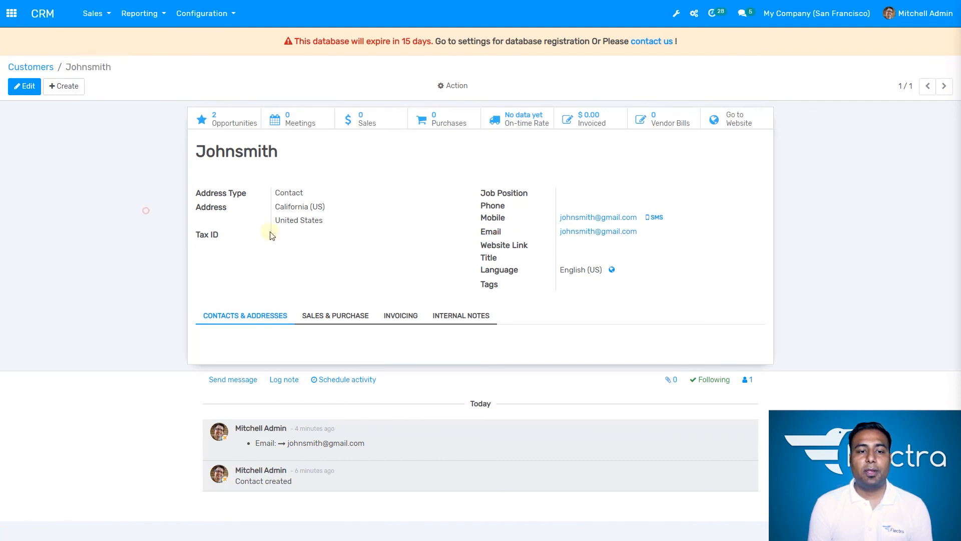